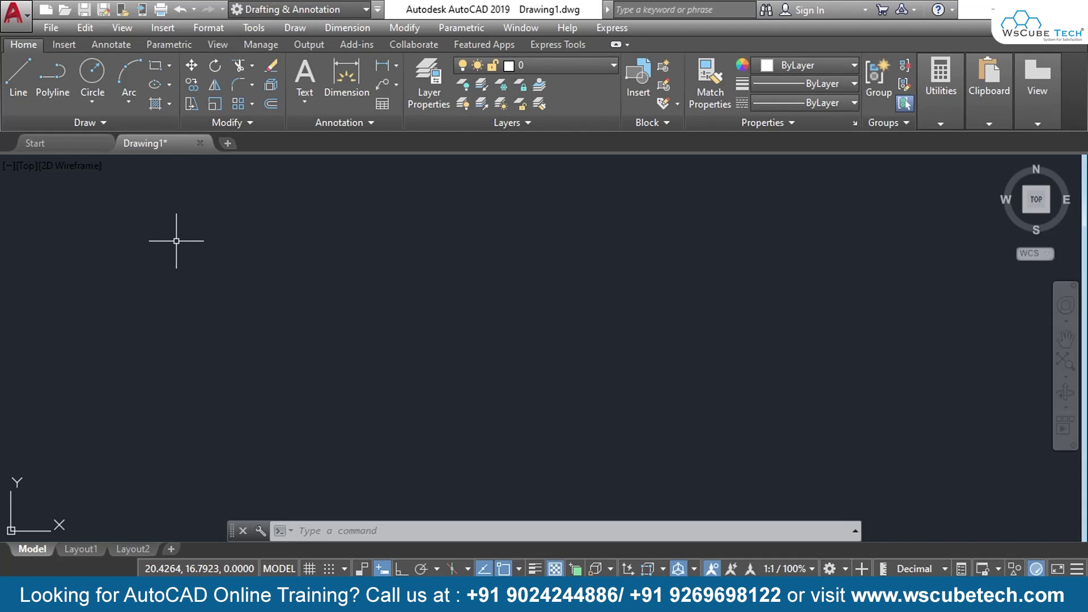
Draw a horizontal line 10 units long with Ortho mode turned on
{"action": "left_click", "coordinate": [92, 128]}
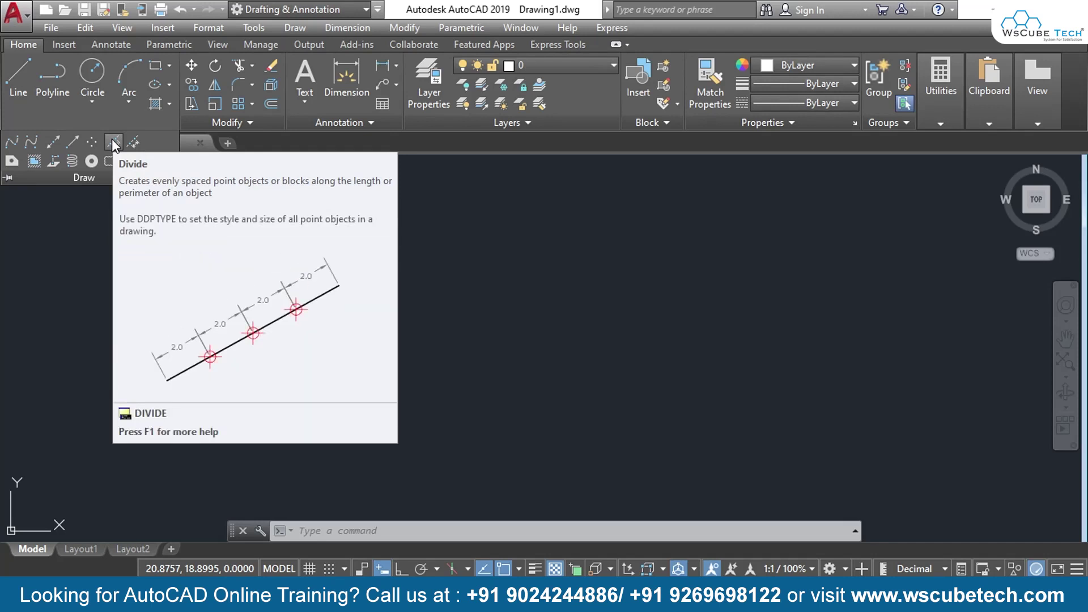
{"action": "left_click", "coordinate": [16, 79]}
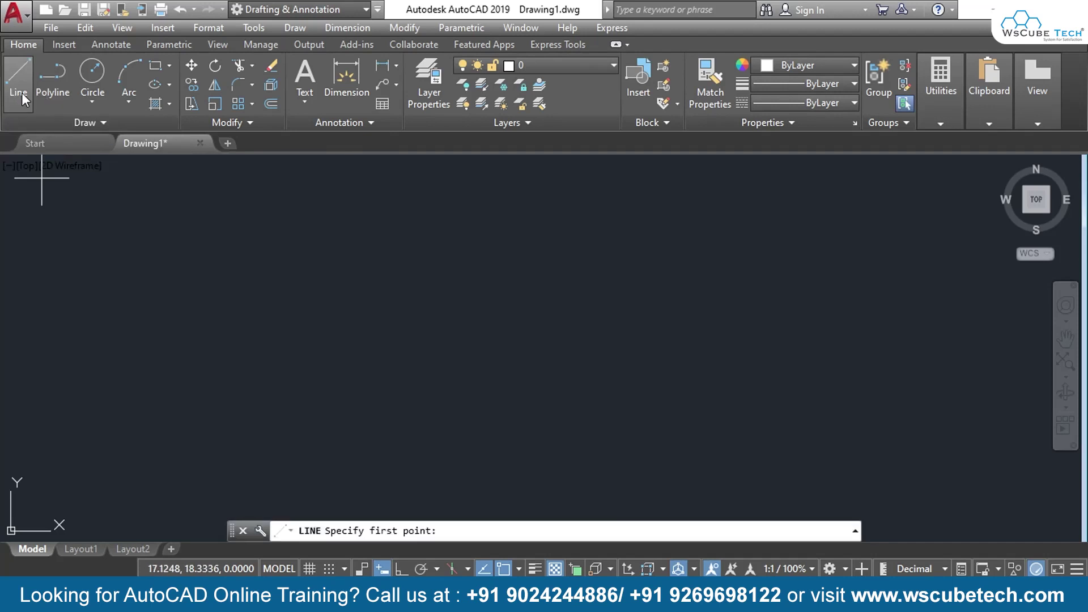
{"action": "left_click", "coordinate": [373, 323]}
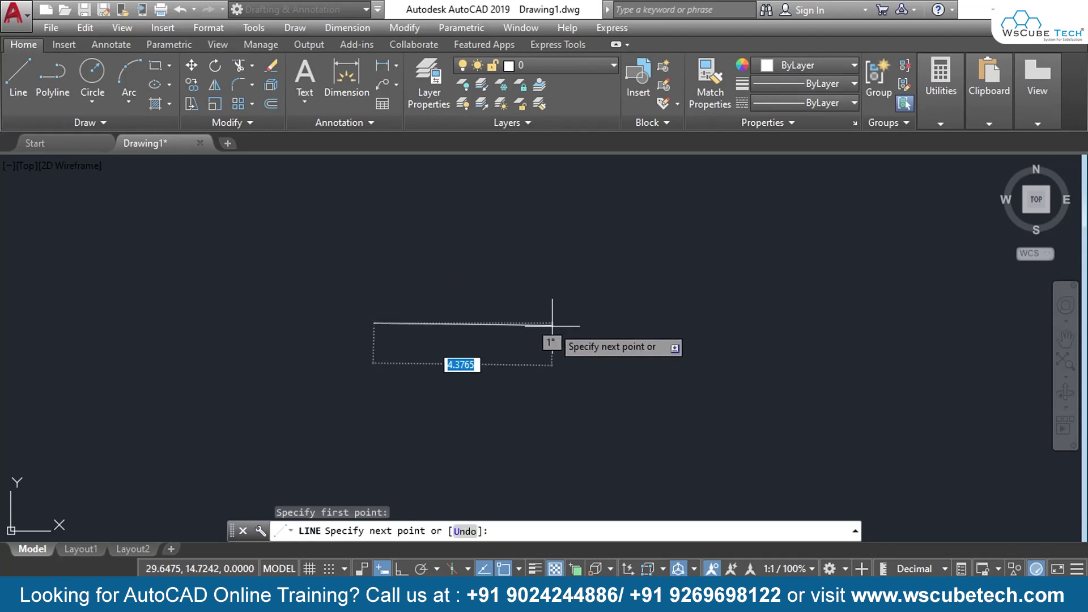
{"action": "key", "text": "F8"}
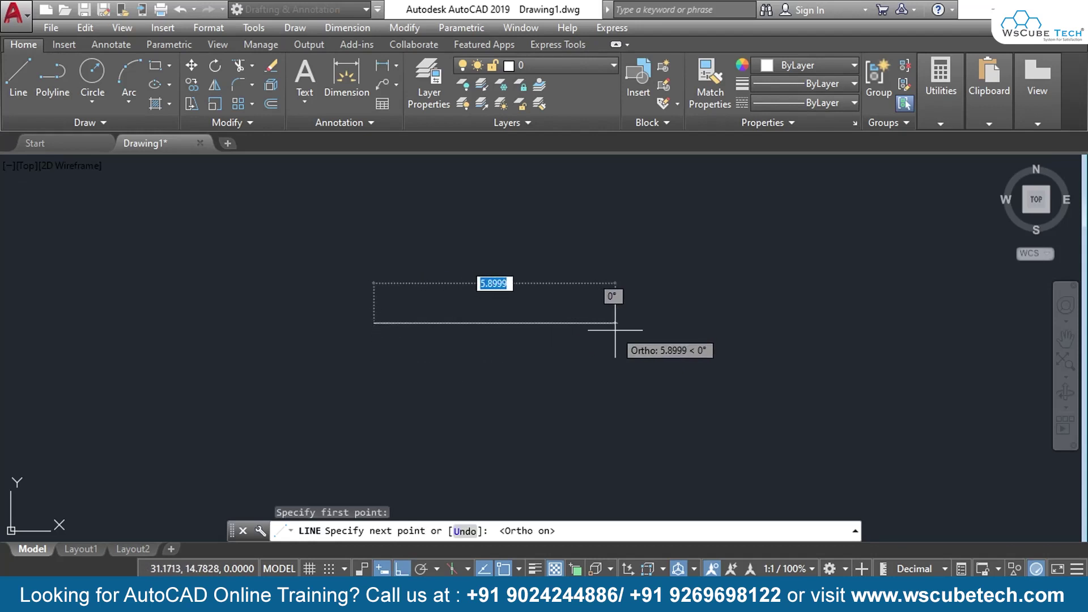
{"action": "type", "text": "10"}
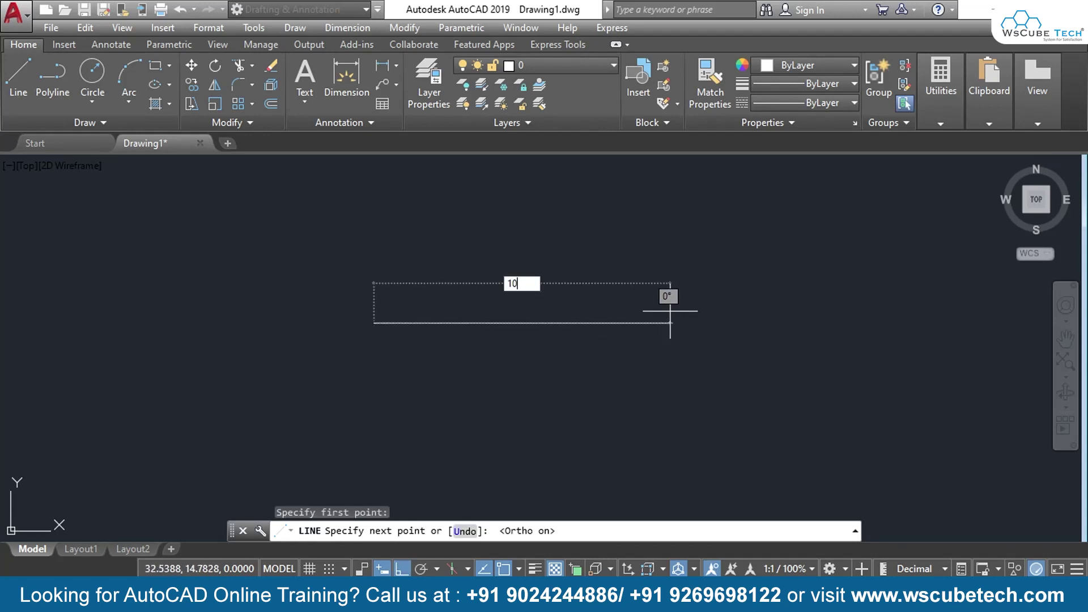
{"action": "key", "text": "Return"}
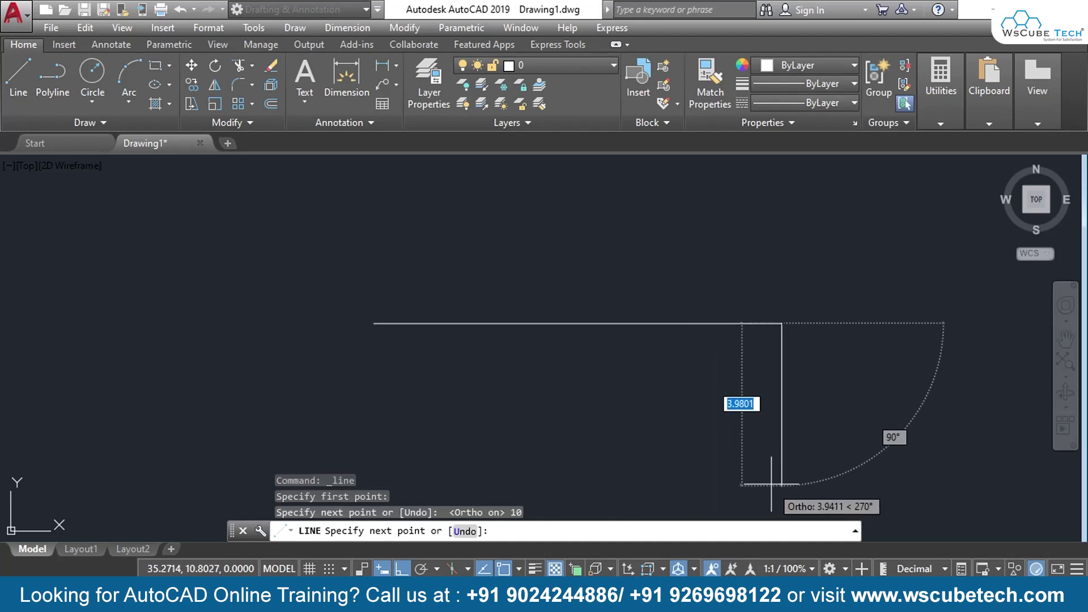
{"action": "key", "text": "Return"}
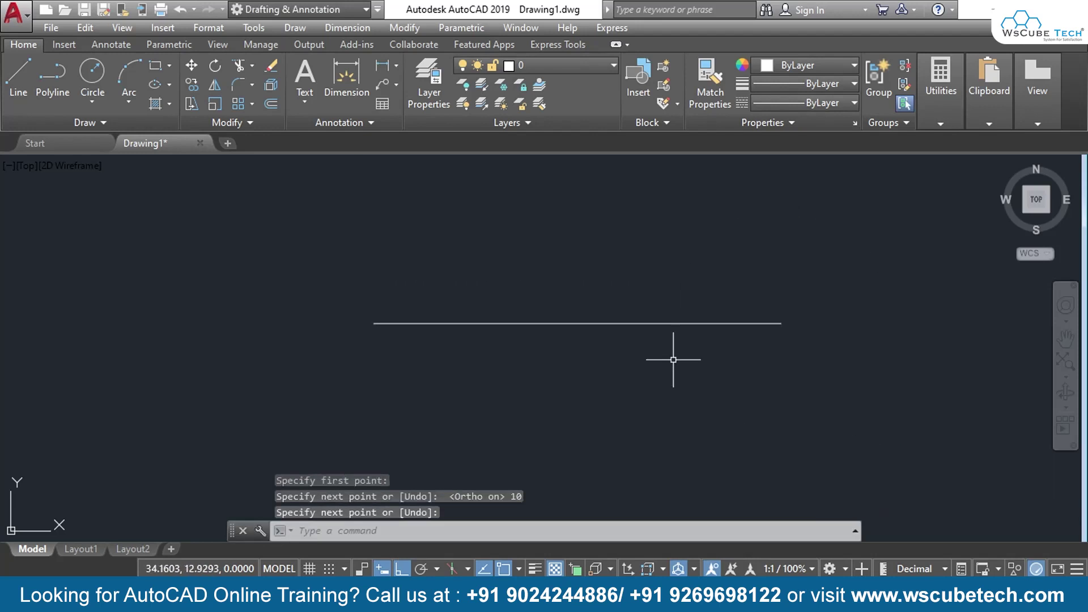
Add a linear dimension between the line's two endpoints, placed above the line
{"action": "left_click", "coordinate": [377, 63]}
{"action": "left_click", "coordinate": [374, 324]}
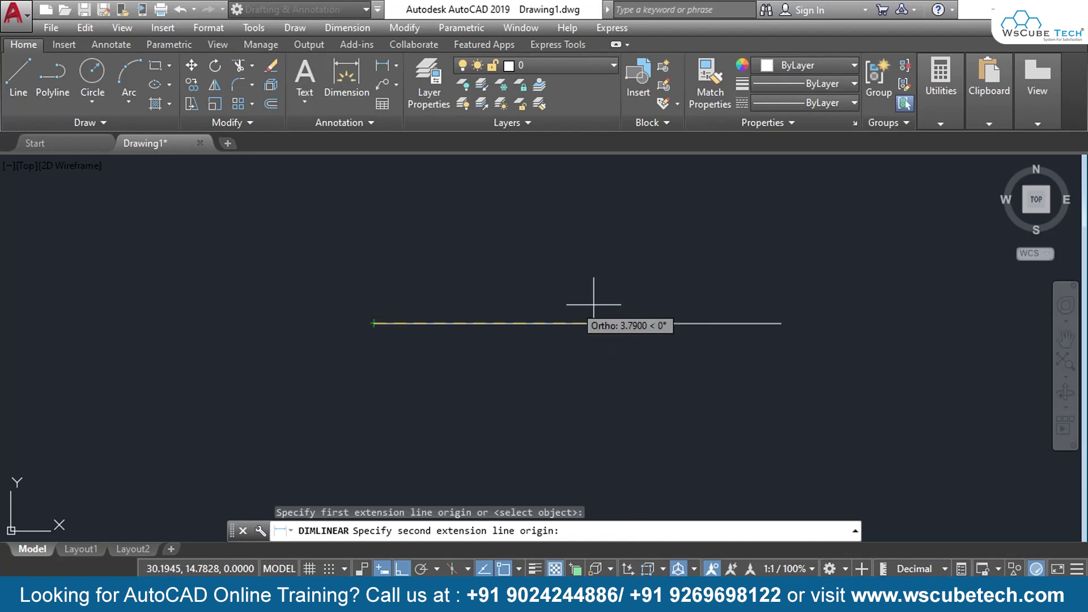
{"action": "left_click", "coordinate": [782, 324]}
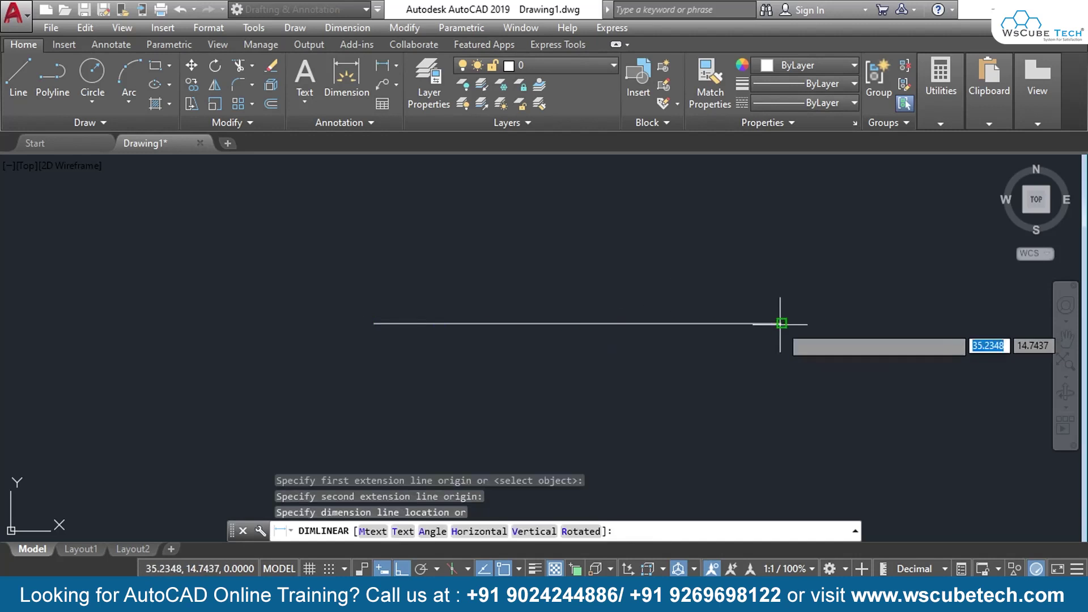
{"action": "left_click", "coordinate": [770, 276]}
{"action": "mouse_move", "coordinate": [369, 236]}
{"action": "middle_mouse_down"}
{"action": "mouse_move", "coordinate": [247, 197]}
{"action": "mouse_move", "coordinate": [187, 238]}
{"action": "mouse_move", "coordinate": [147, 240]}
{"action": "mouse_move", "coordinate": [197, 245]}
{"action": "middle_mouse_up"}
{"action": "scroll", "coordinate": [197, 235], "scroll_direction": "up", "scroll_amount": 2}
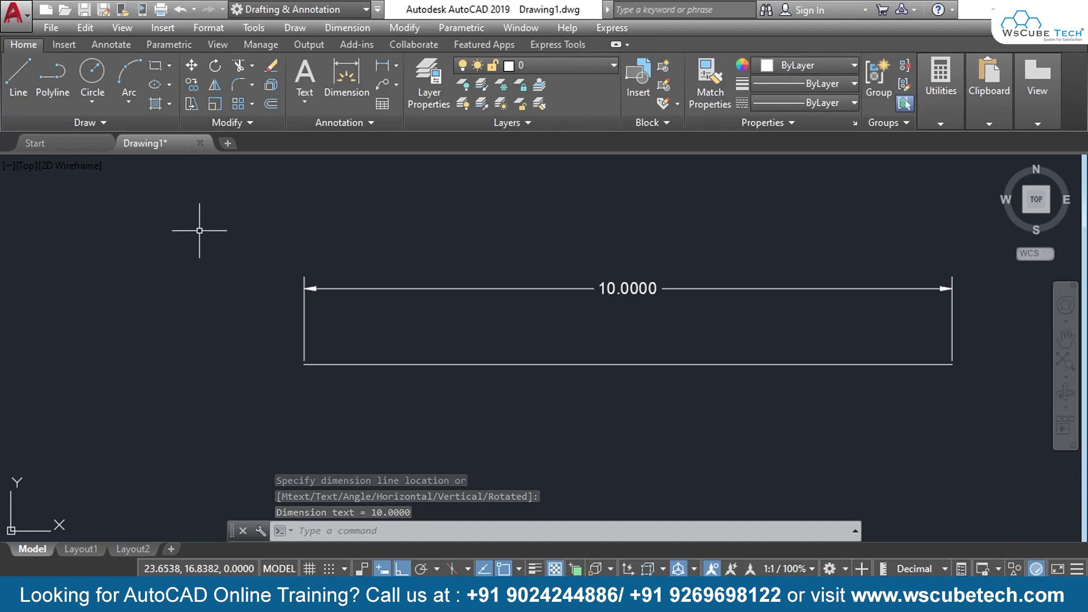
Divide the horizontal line into 4 equal segments with the Divide command
{"action": "scroll", "coordinate": [199, 231], "scroll_direction": "down", "scroll_amount": 2}
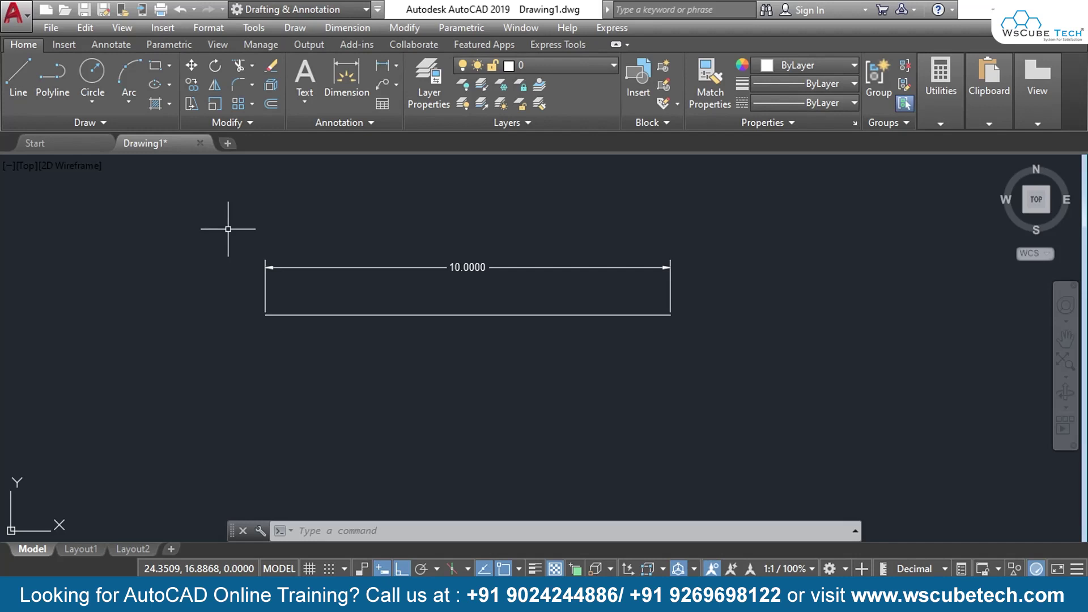
{"action": "type", "text": "div"}
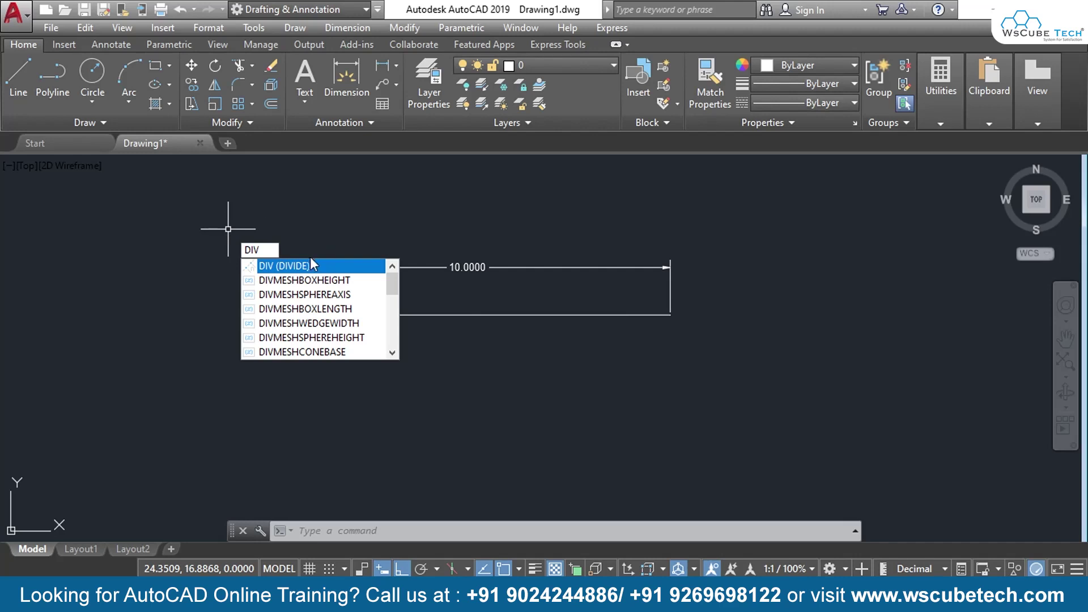
{"action": "left_click", "coordinate": [150, 116]}
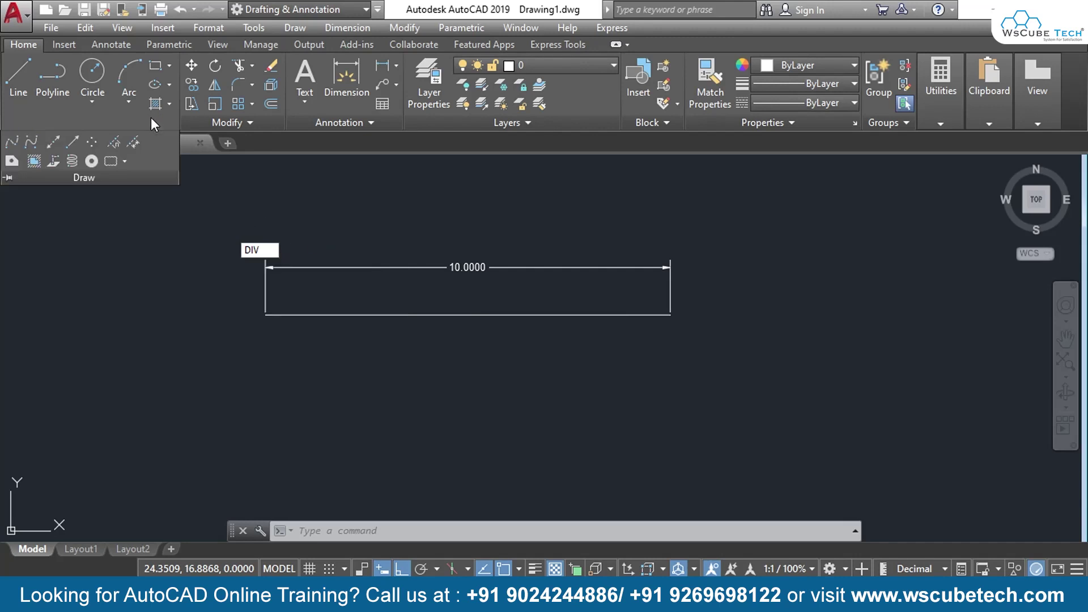
{"action": "left_click", "coordinate": [111, 143]}
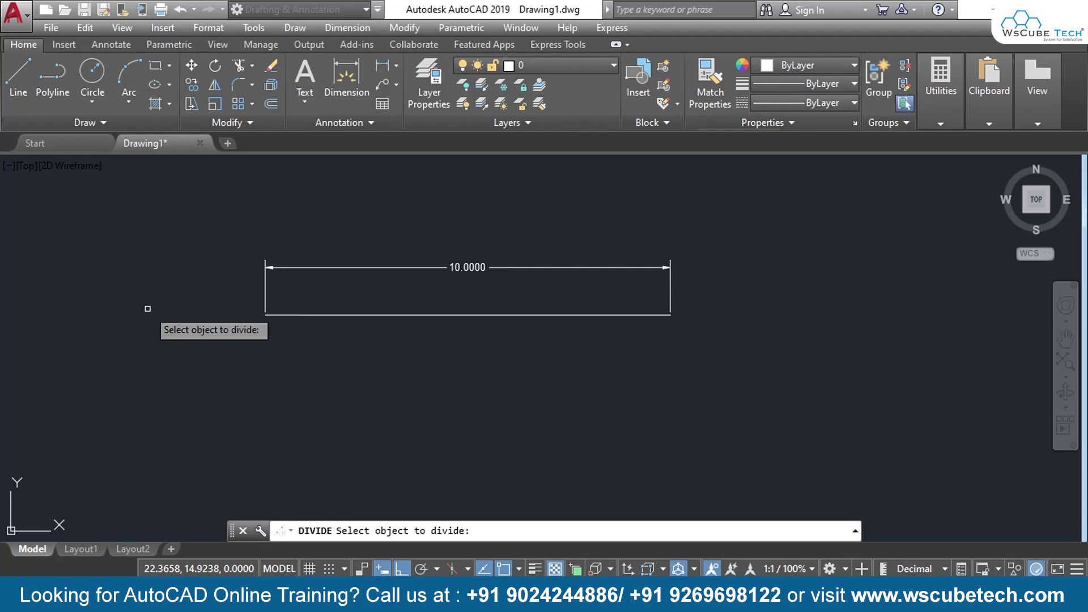
{"action": "left_click", "coordinate": [467, 314]}
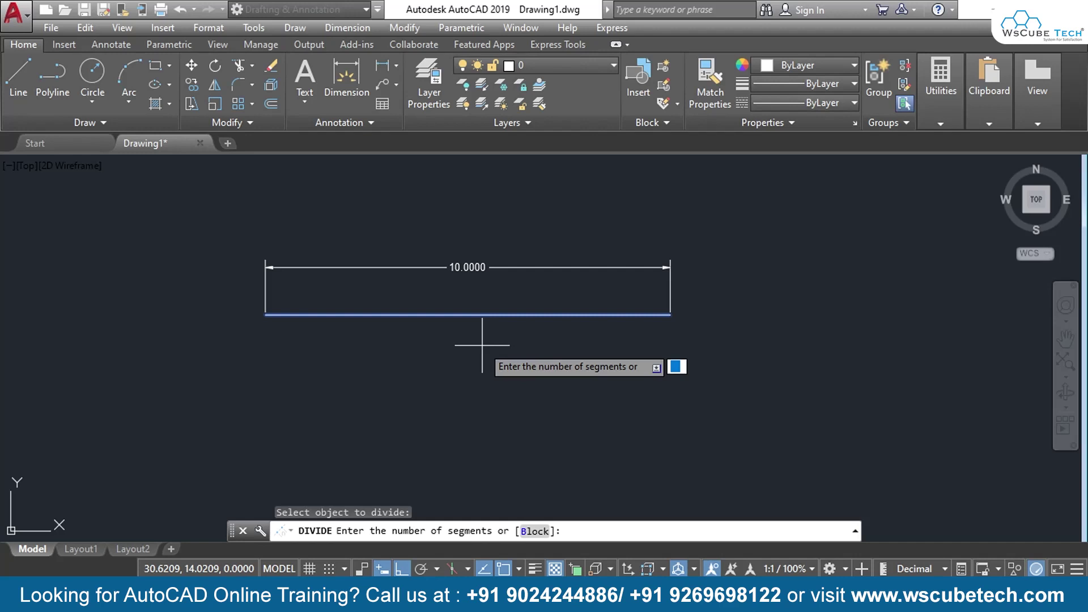
{"action": "type", "text": "4"}
{"action": "key", "text": "Return"}
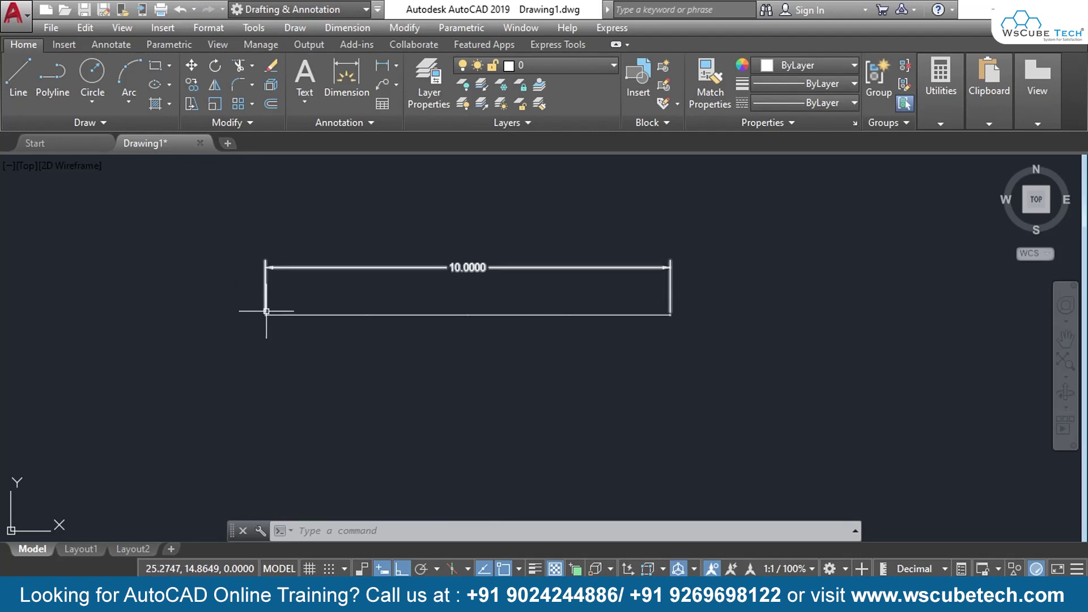
Enable every running object snap mode, including Midpoint, Geometric Center, Node, Quadrant, Insertion, Perpendicular, Tangent, Nearest, Apparent Intersection and Parallel
{"action": "left_click", "coordinate": [17, 80]}
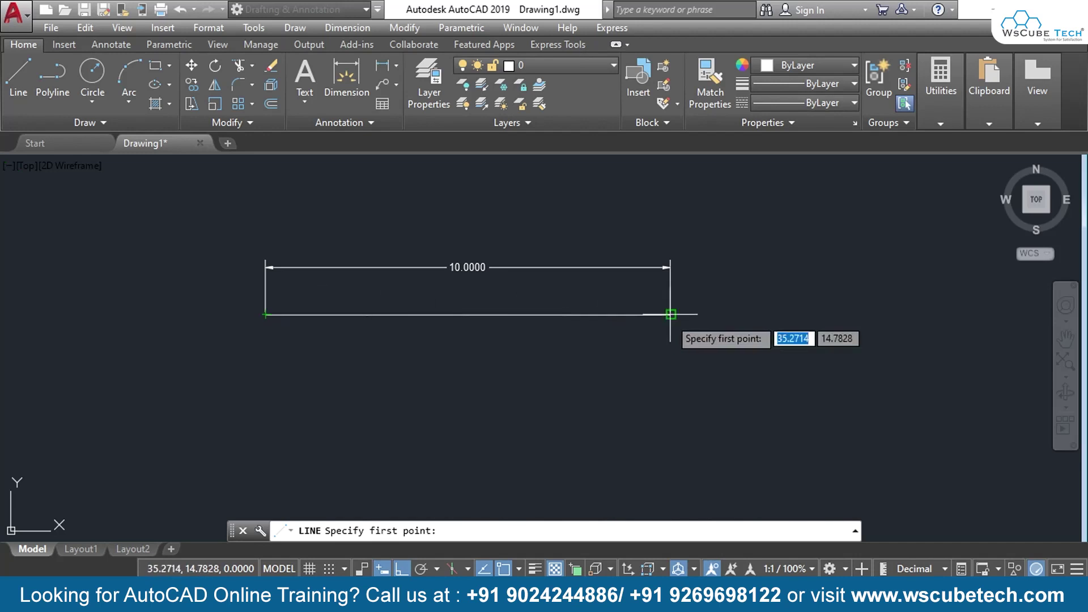
{"action": "key", "text": "Escape"}
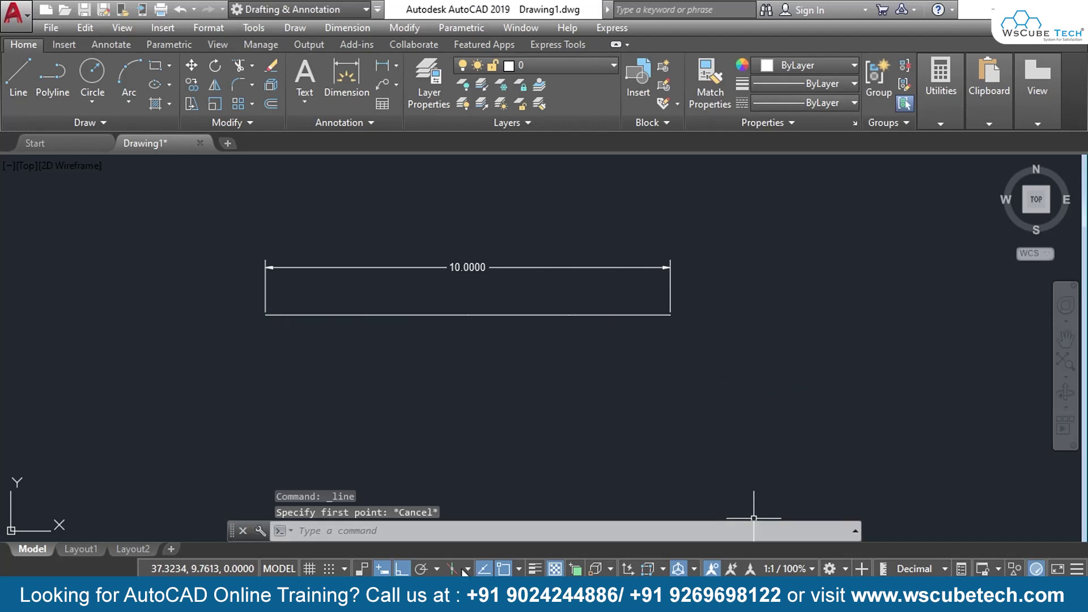
{"action": "left_click", "coordinate": [518, 568]}
{"action": "left_click", "coordinate": [502, 295]}
{"action": "left_click", "coordinate": [499, 333]}
{"action": "left_click", "coordinate": [499, 351]}
{"action": "left_click", "coordinate": [501, 374]}
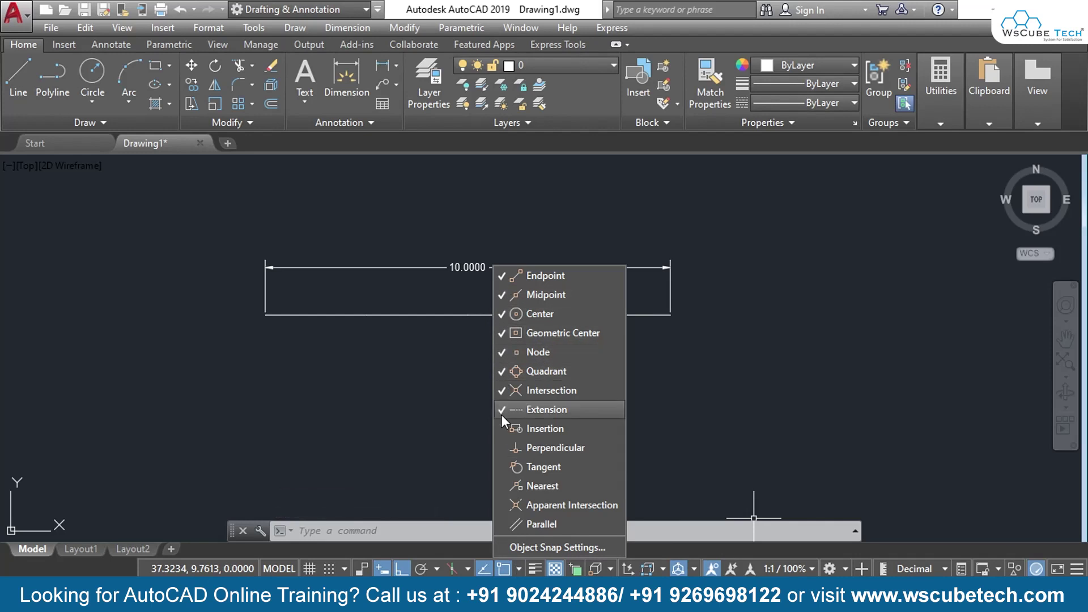
{"action": "left_click", "coordinate": [502, 429]}
{"action": "left_click", "coordinate": [499, 449]}
{"action": "left_click", "coordinate": [500, 466]}
{"action": "left_click", "coordinate": [501, 486]}
{"action": "left_click", "coordinate": [503, 505]}
{"action": "left_click", "coordinate": [499, 525]}
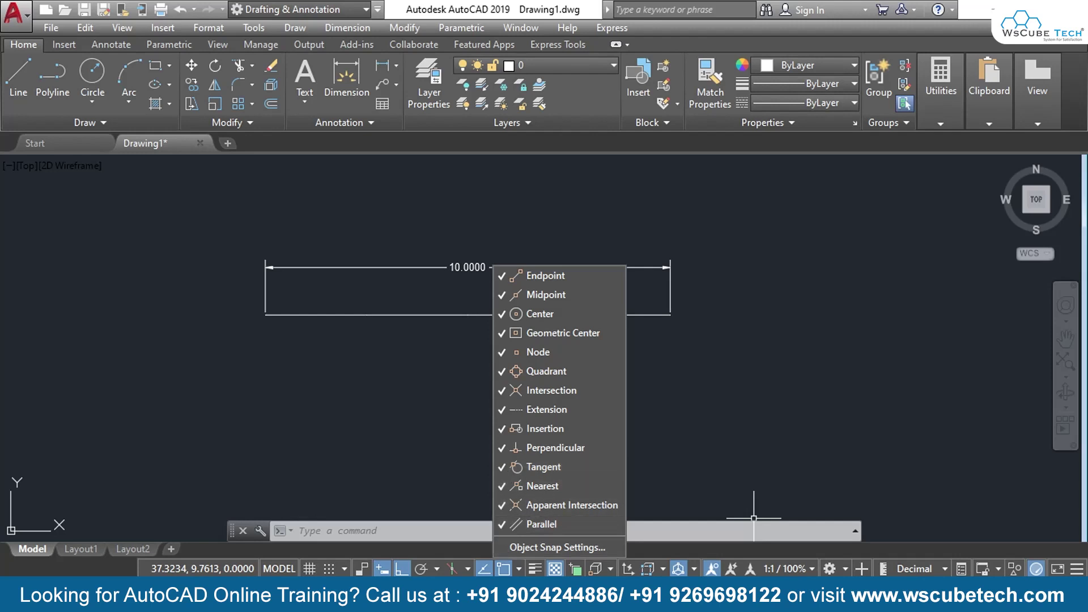
{"action": "left_click", "coordinate": [671, 431]}
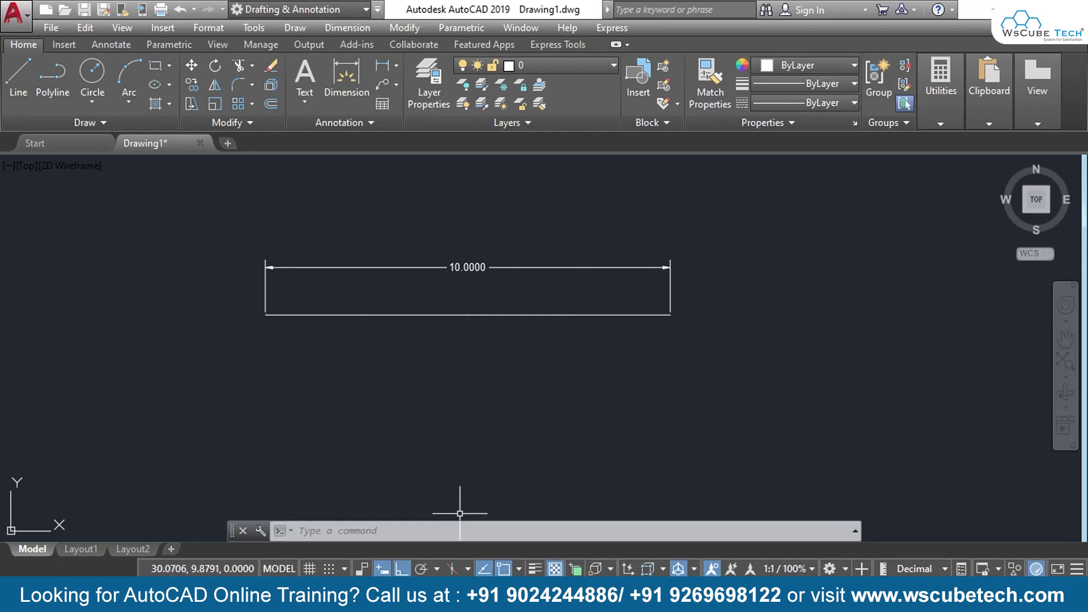
Draw two vertical lines about 2.2 units long downward from the horizontal line's left endpoint and its first division point
{"action": "left_click", "coordinate": [17, 84]}
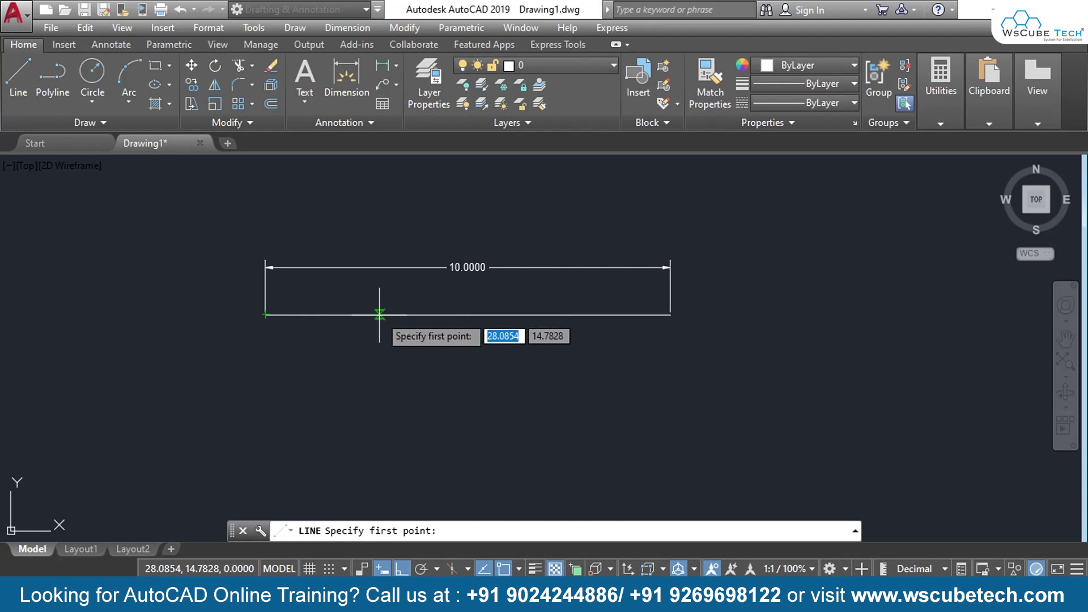
{"action": "left_click", "coordinate": [266, 315]}
{"action": "left_click", "coordinate": [263, 402]}
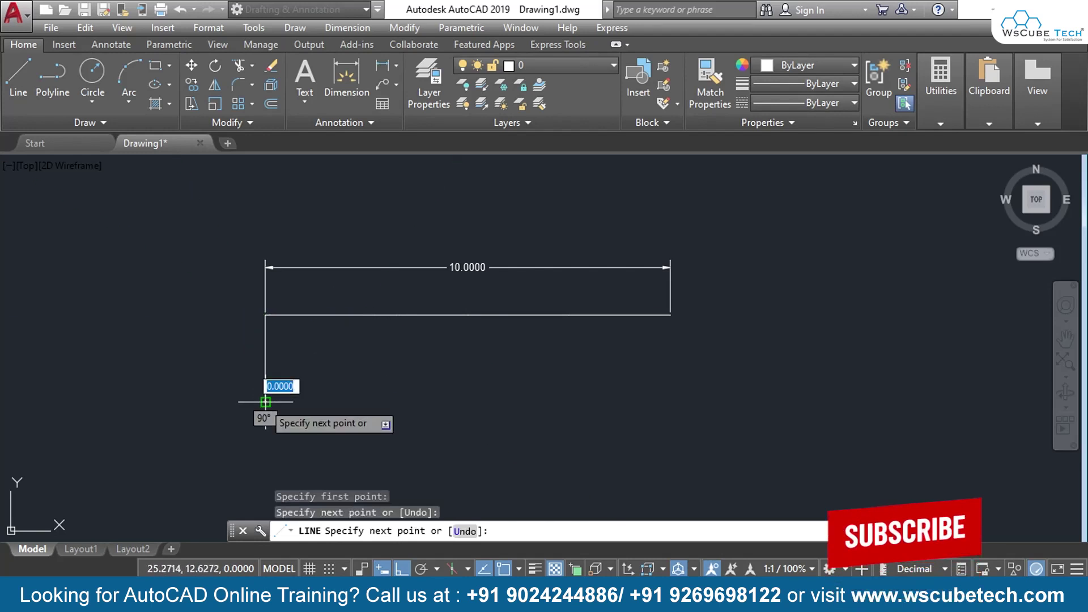
{"action": "key", "text": "Return"}
{"action": "key", "text": "Return"}
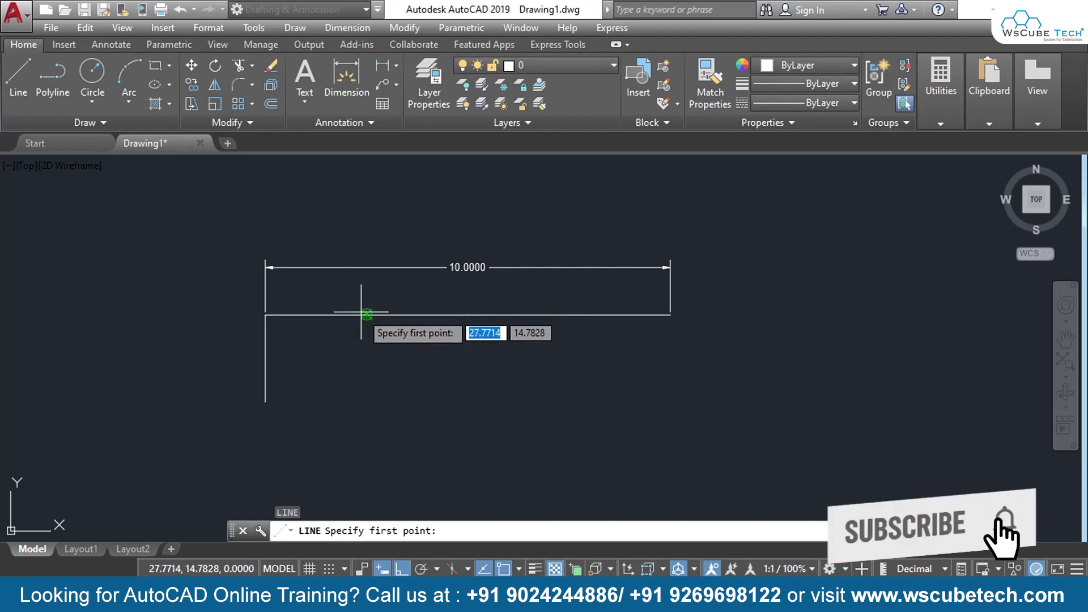
{"action": "left_click", "coordinate": [366, 314]}
{"action": "left_click", "coordinate": [370, 406]}
{"action": "key", "text": "Return"}
Draw vertical lines downward from the horizontal line's middle division point, about 2.3 units long, and from its third division point
{"action": "key", "text": "Return"}
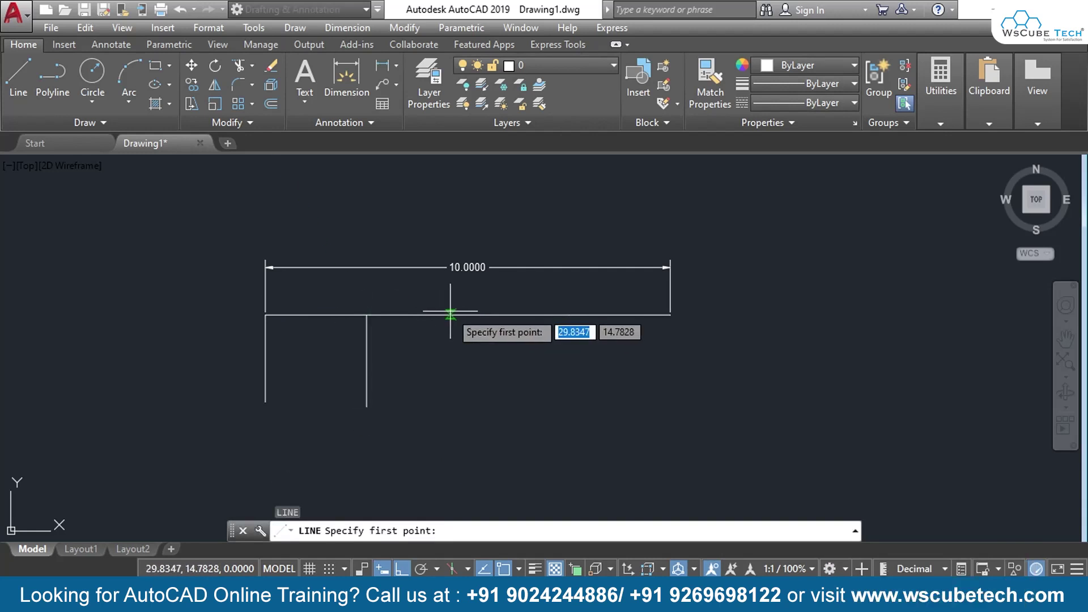
{"action": "left_click", "coordinate": [468, 315]}
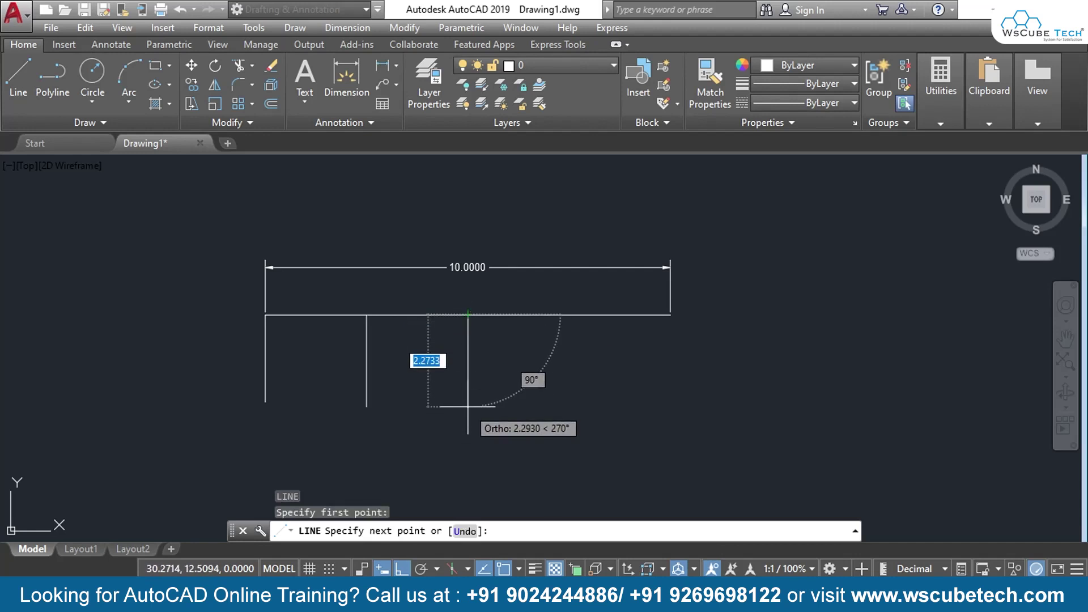
{"action": "left_click", "coordinate": [467, 407]}
{"action": "key", "text": "Return"}
{"action": "key", "text": "Return"}
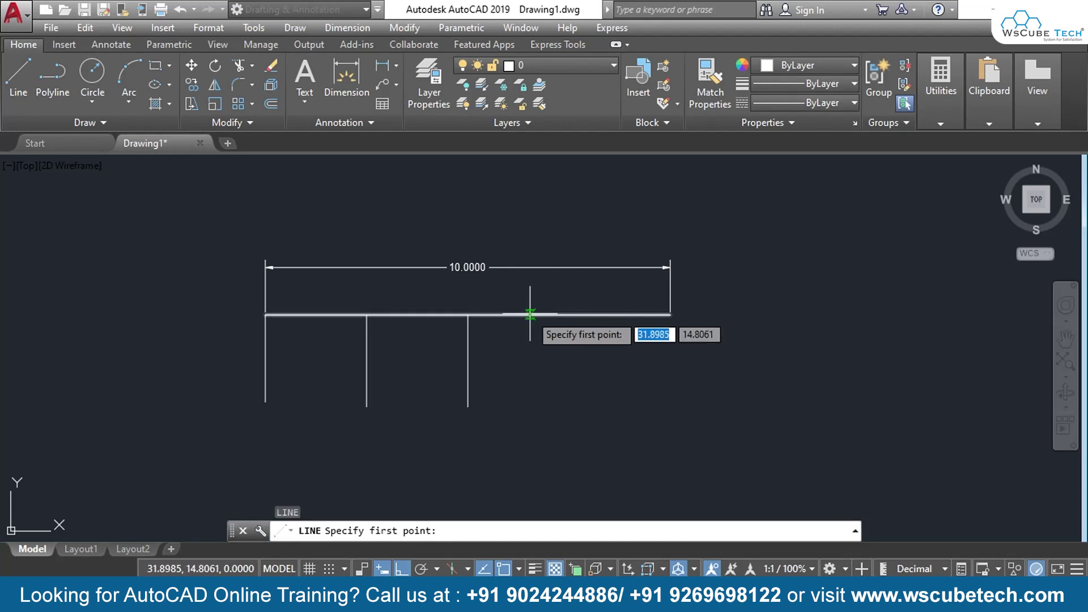
{"action": "left_click", "coordinate": [569, 315]}
{"action": "left_click", "coordinate": [569, 390]}
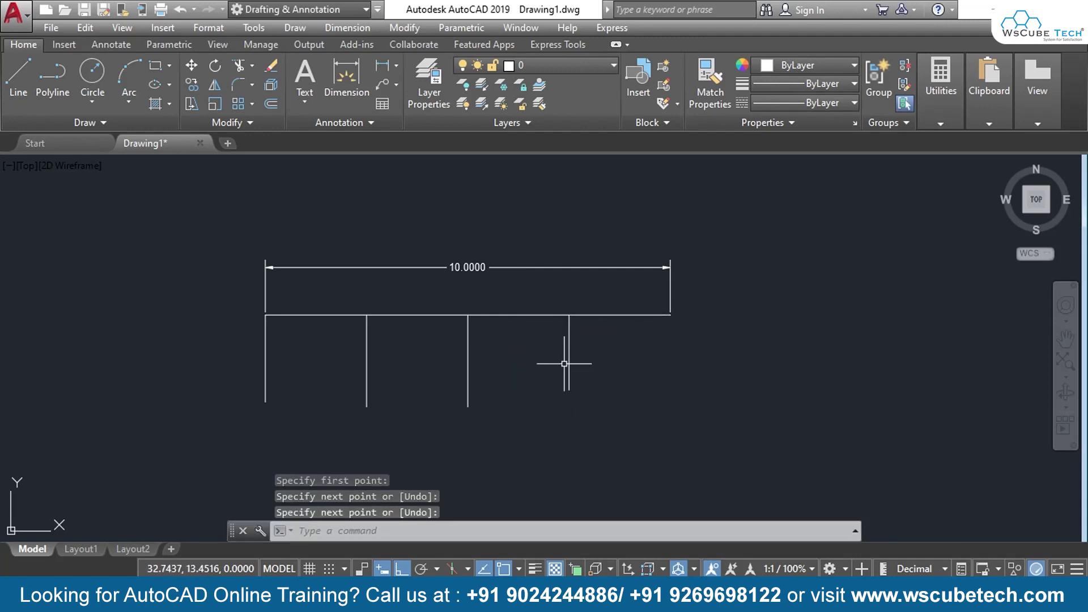
{"action": "key", "text": "Return"}
Draw a vertical line downward from the horizontal line's right endpoint, about as long as the line at the third division point
{"action": "key", "text": "Return"}
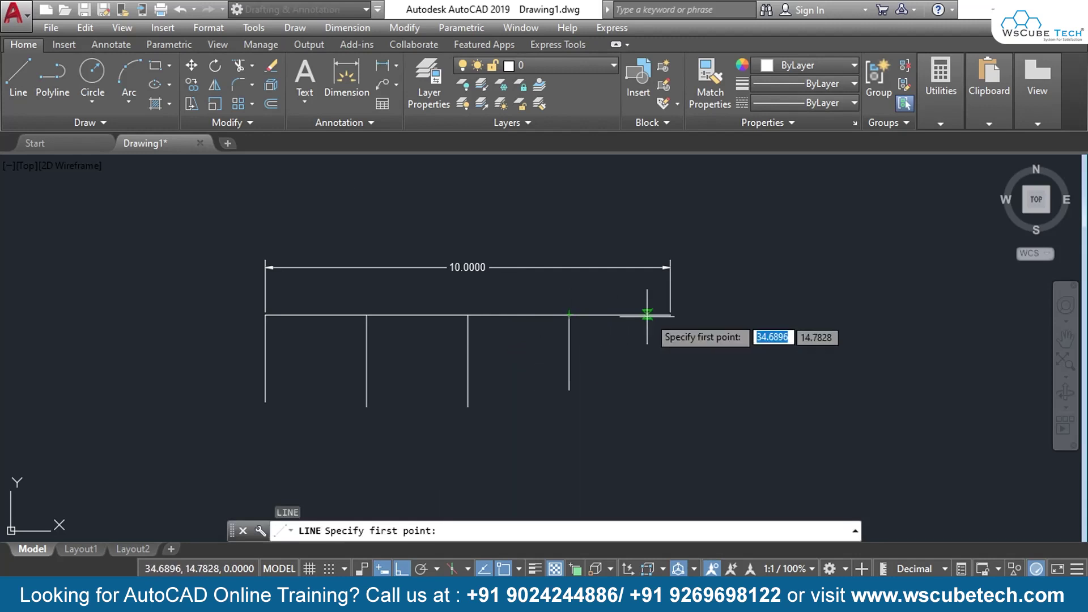
{"action": "left_click", "coordinate": [671, 315]}
{"action": "left_click", "coordinate": [671, 391]}
{"action": "key", "text": "Return"}
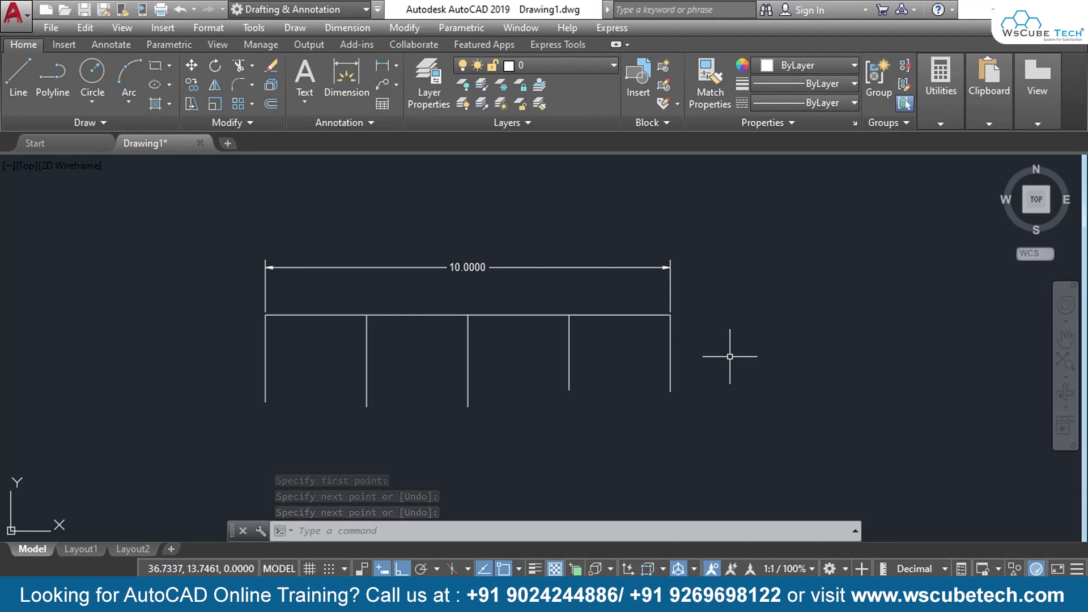
Add linear dimensions above the first and second segments from the left of the divided line
{"action": "left_click", "coordinate": [374, 63]}
{"action": "left_click", "coordinate": [265, 314]}
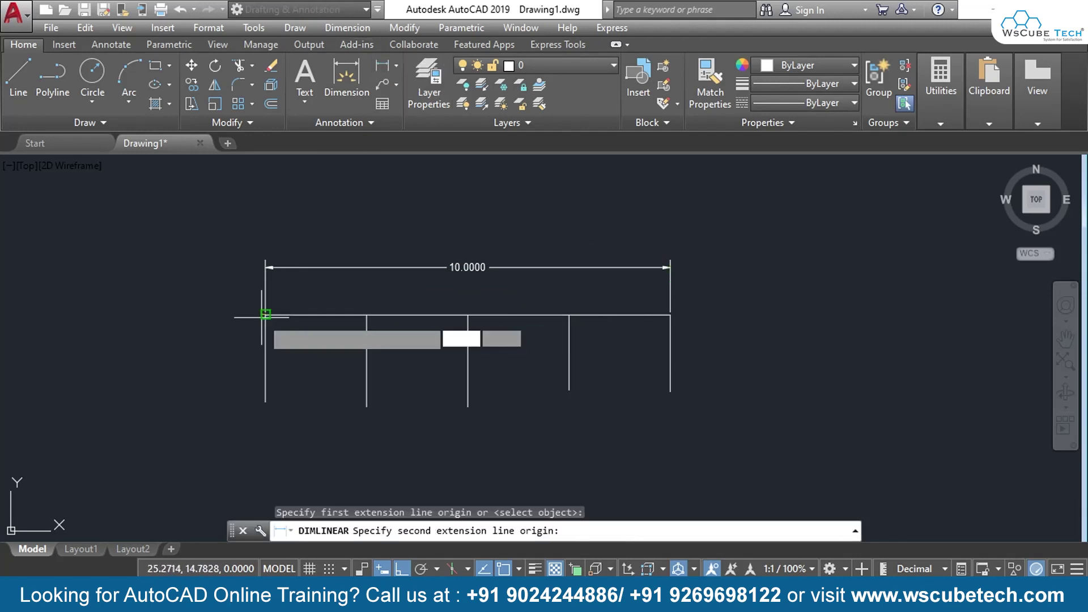
{"action": "left_click", "coordinate": [366, 315]}
{"action": "left_click", "coordinate": [363, 301]}
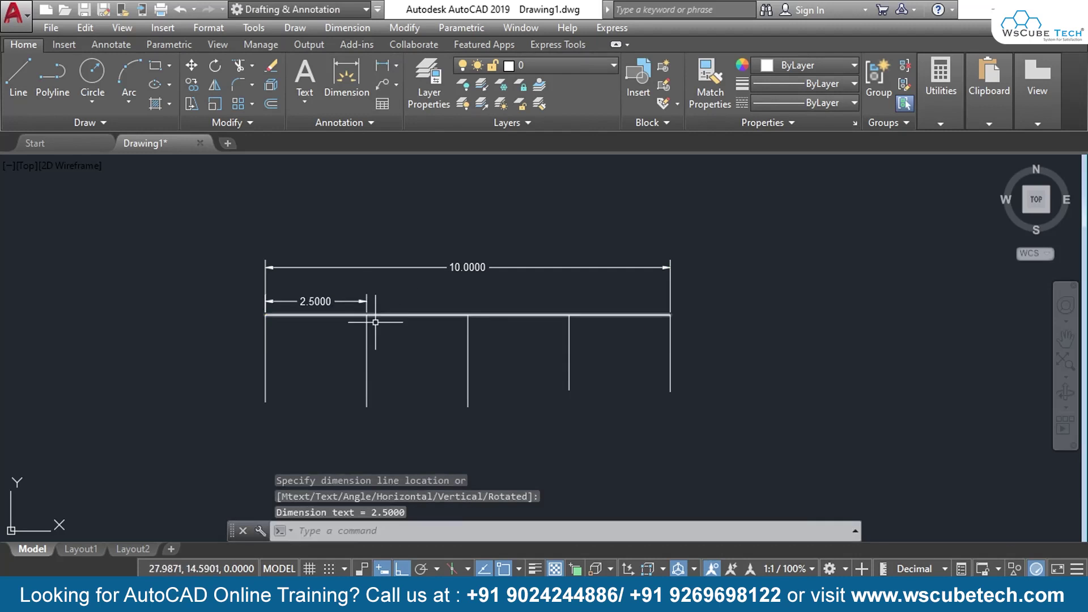
{"action": "left_click", "coordinate": [374, 64]}
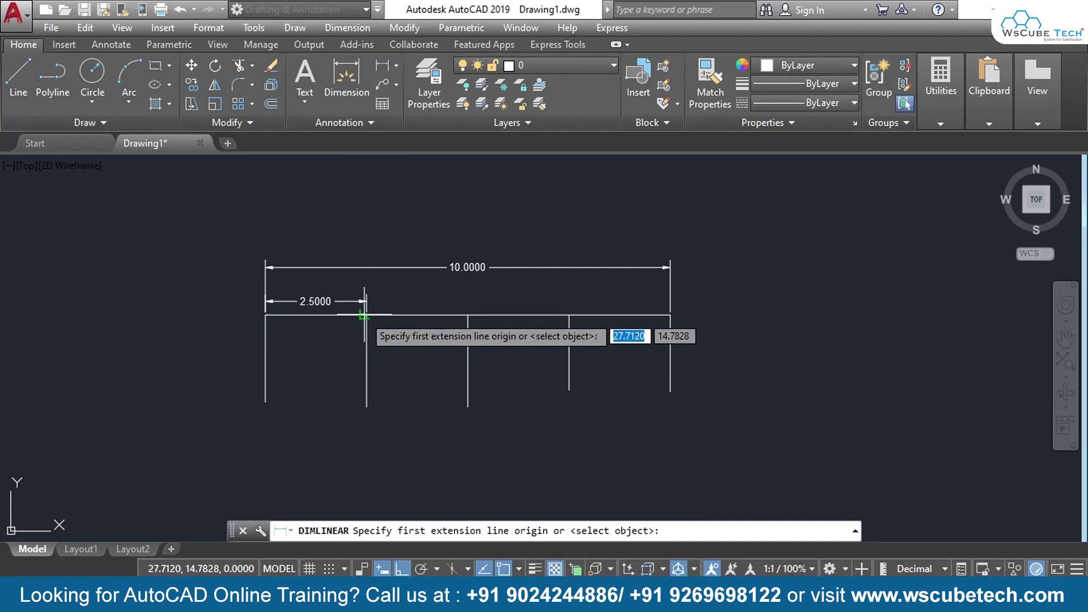
{"action": "left_click", "coordinate": [366, 314]}
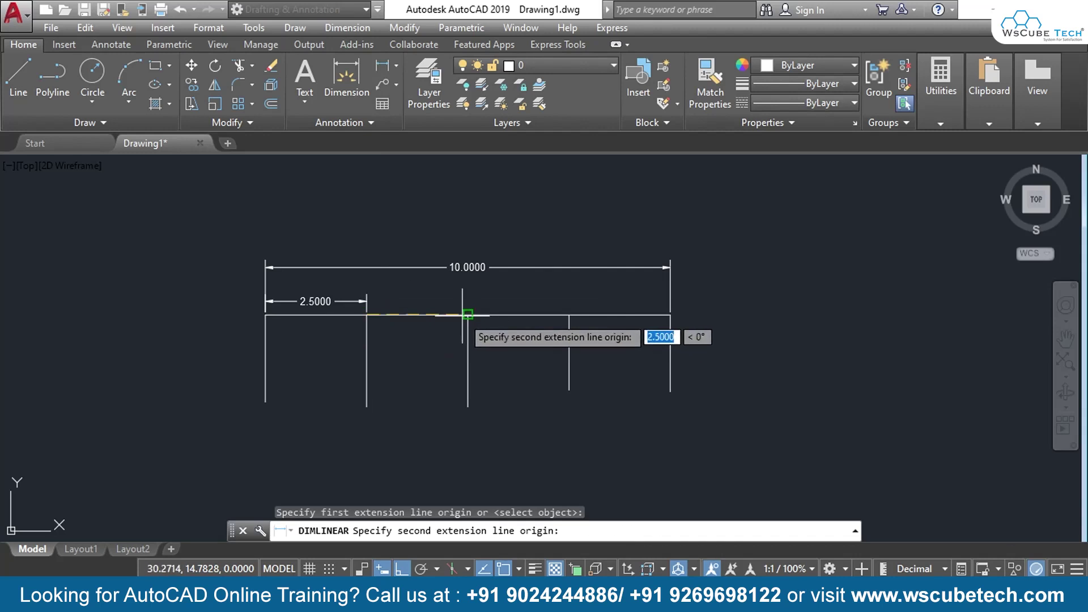
{"action": "left_click", "coordinate": [467, 314]}
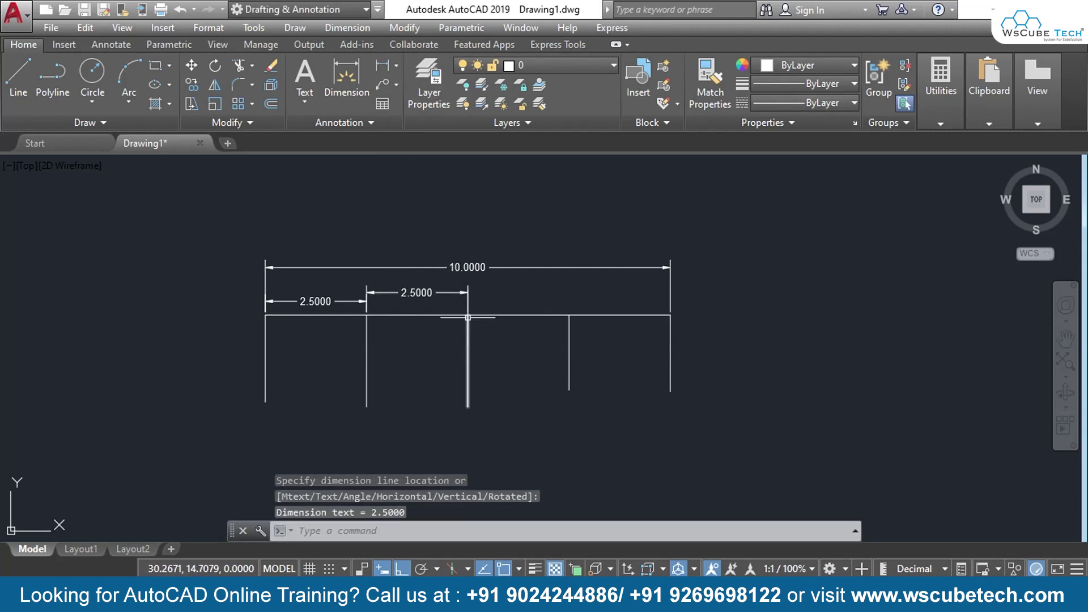
{"action": "left_click", "coordinate": [380, 66]}
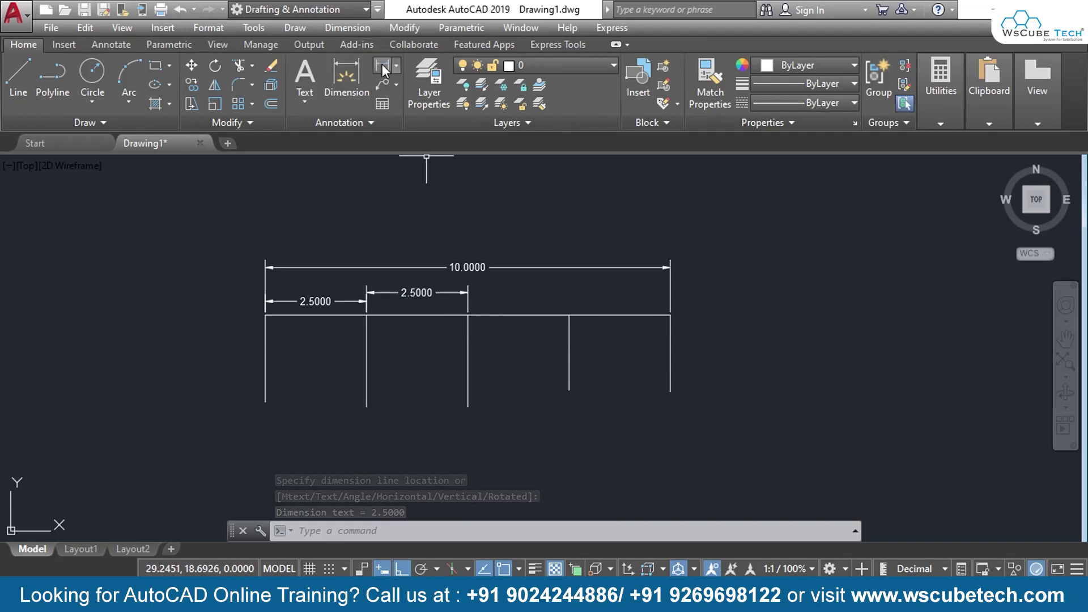
{"action": "left_click", "coordinate": [468, 314]}
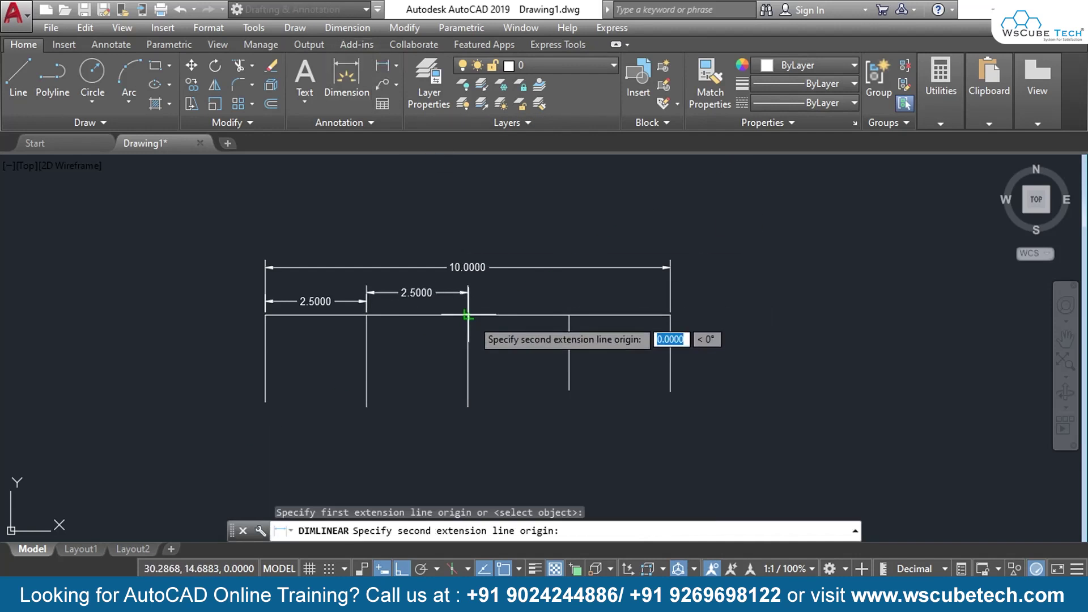
{"action": "left_click", "coordinate": [569, 309]}
{"action": "left_click", "coordinate": [552, 289]}
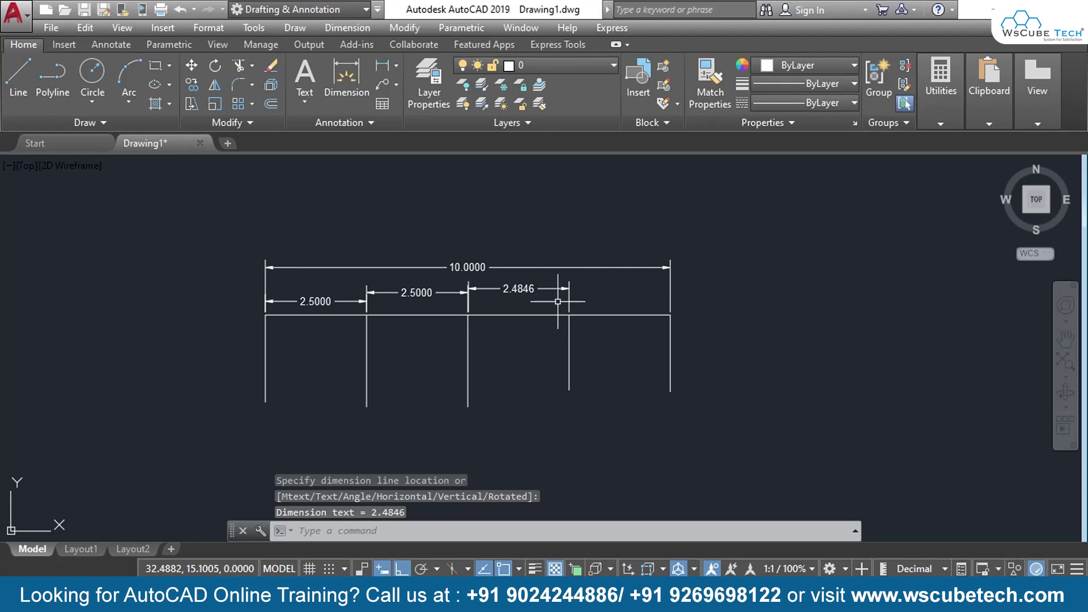
{"action": "key", "text": "ctrl+z"}
Add linear dimensions above the third and fourth segments of the divided line, snapping to the division points and the right endpoint
{"action": "left_click", "coordinate": [382, 67]}
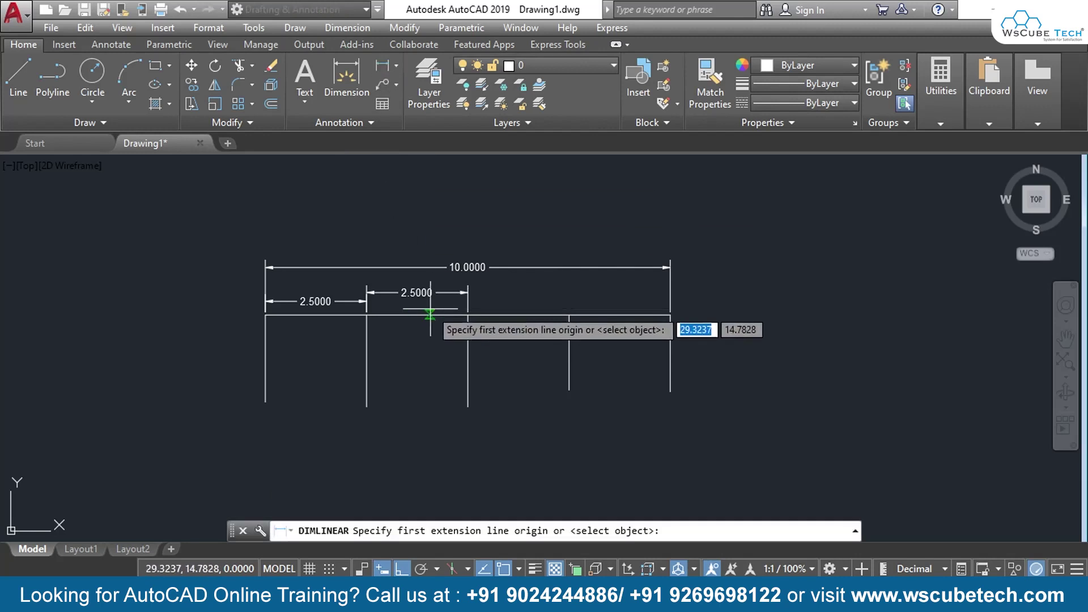
{"action": "left_click", "coordinate": [468, 315]}
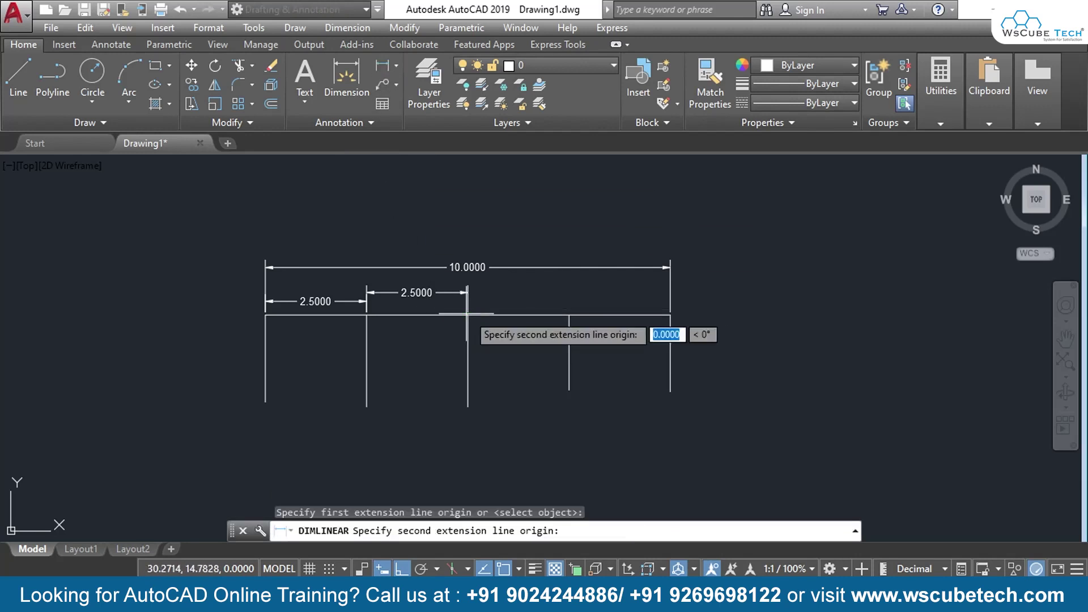
{"action": "left_click", "coordinate": [569, 315]}
{"action": "left_click", "coordinate": [559, 286]}
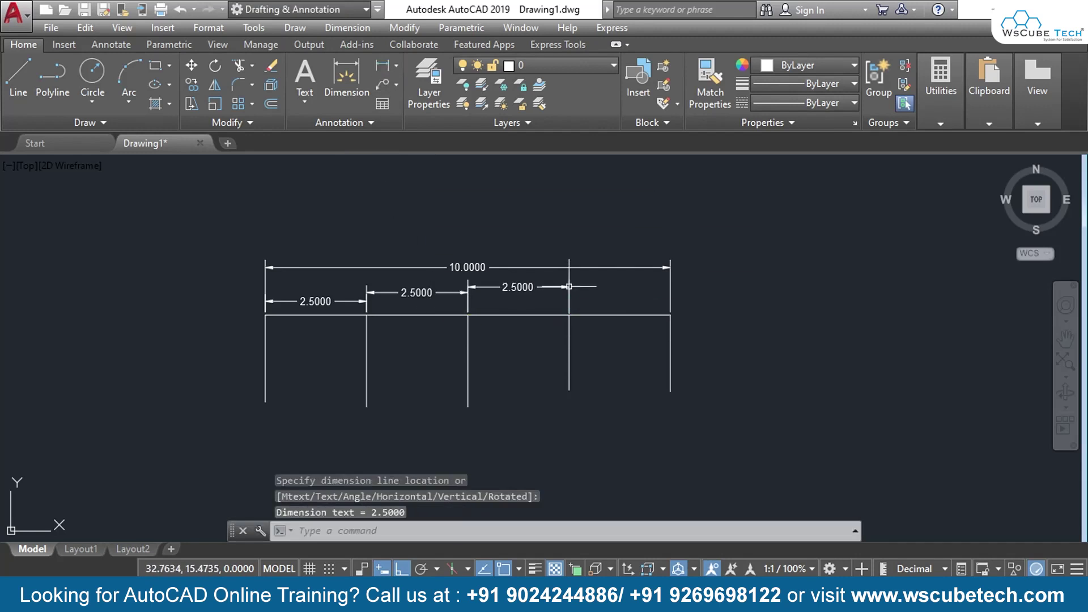
{"action": "left_click", "coordinate": [378, 67]}
{"action": "left_click", "coordinate": [569, 314]}
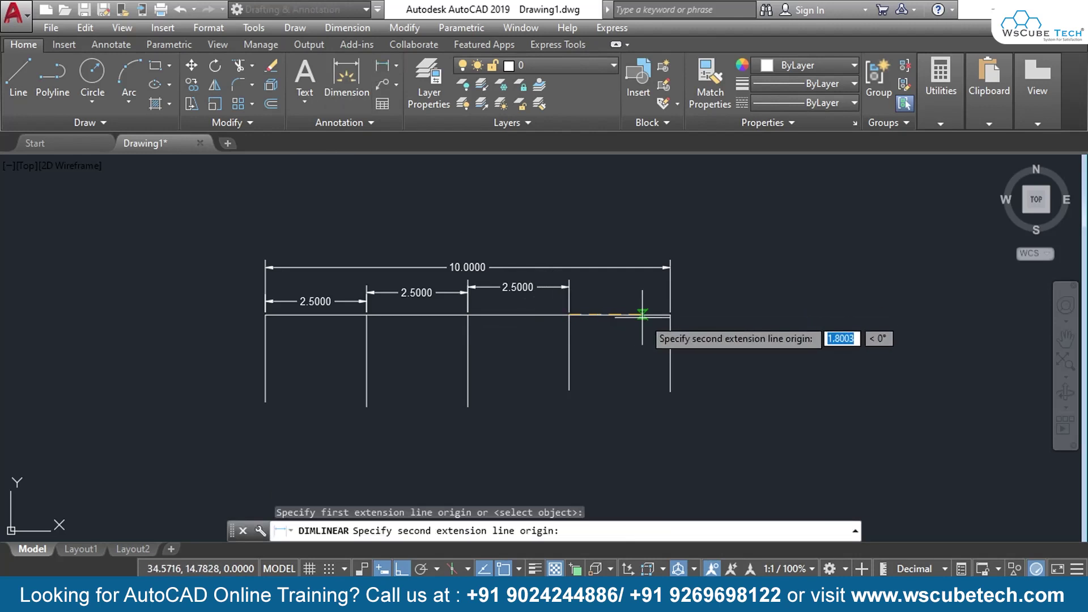
{"action": "left_click", "coordinate": [671, 315]}
{"action": "left_click", "coordinate": [661, 292]}
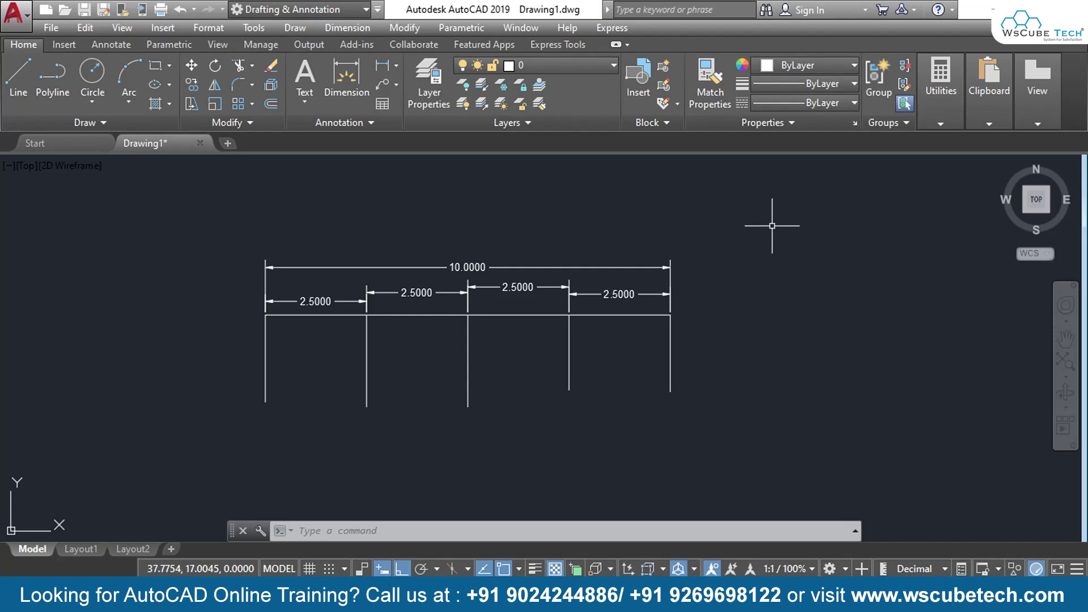
{"action": "left_click", "coordinate": [100, 122]}
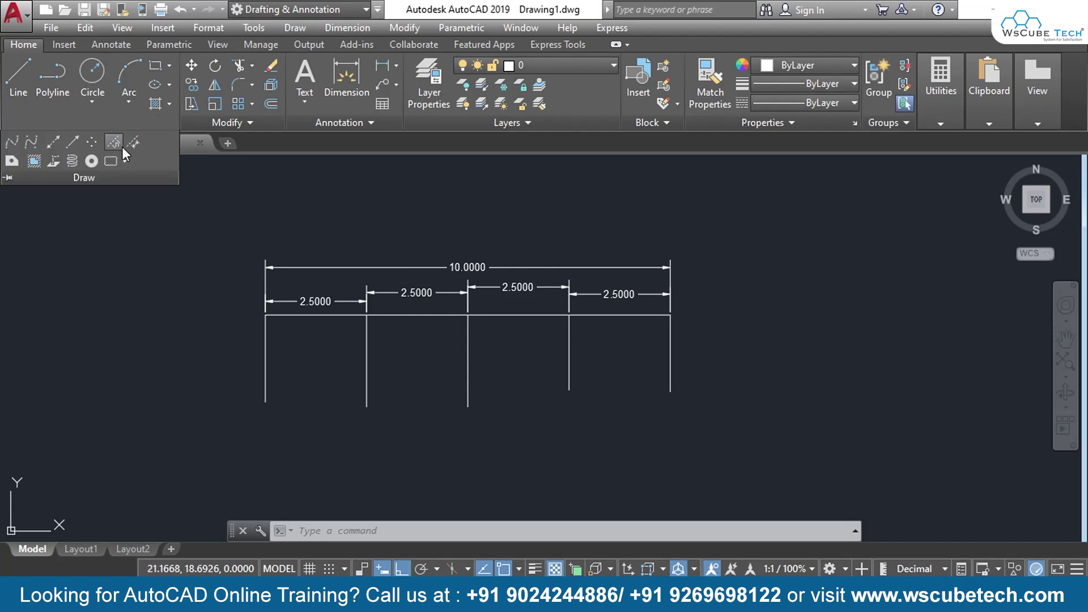
{"action": "left_click", "coordinate": [118, 142]}
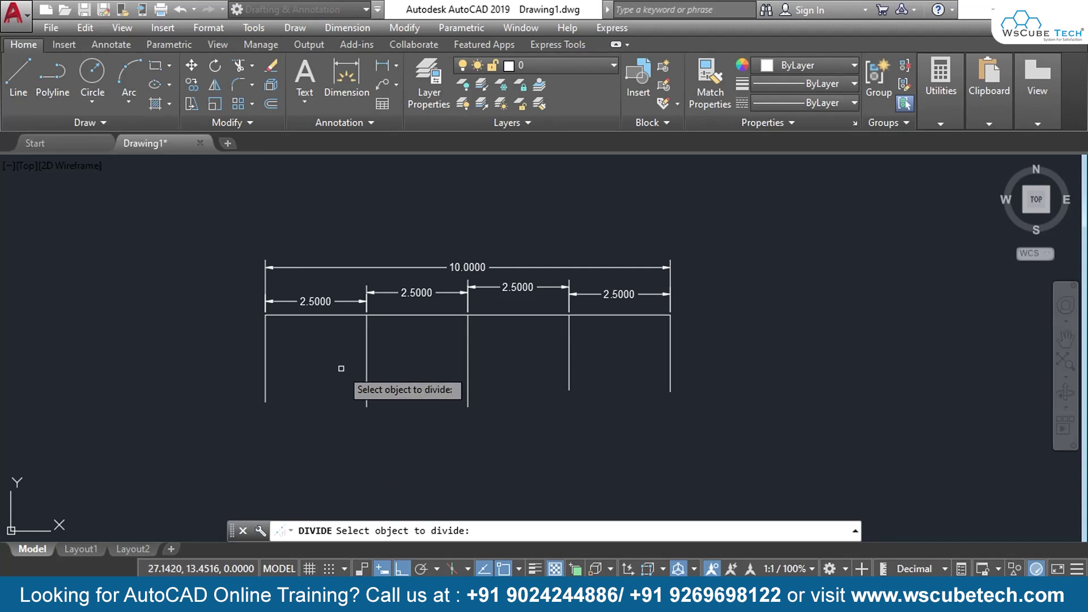
{"action": "key", "text": "Escape"}
Erase the divided line together with all its vertical lines and dimensions
{"action": "left_click", "coordinate": [725, 221]}
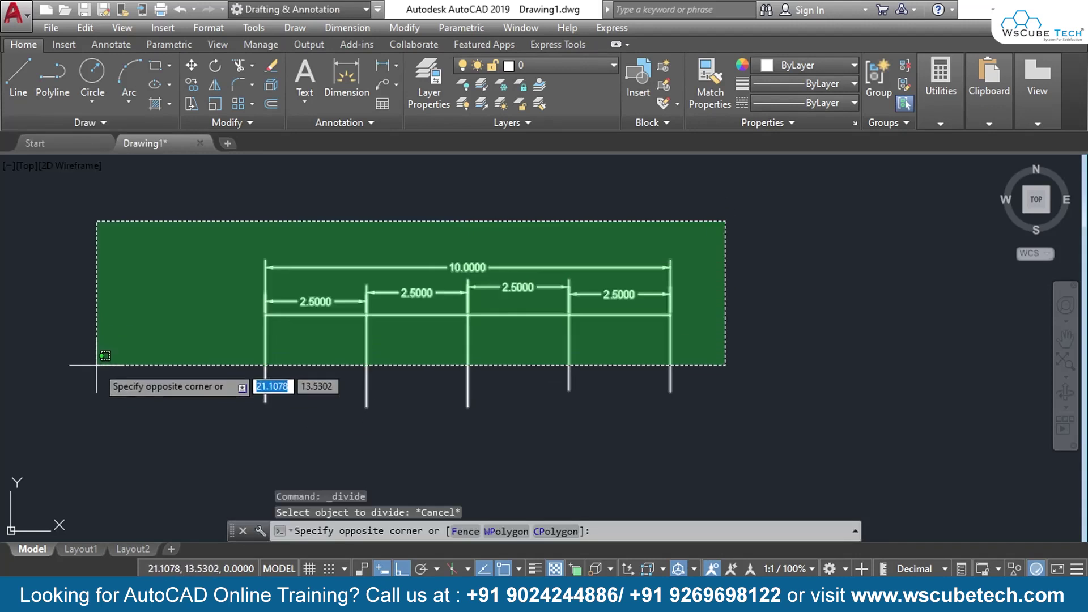
{"action": "left_click", "coordinate": [146, 436]}
{"action": "key", "text": "Delete"}
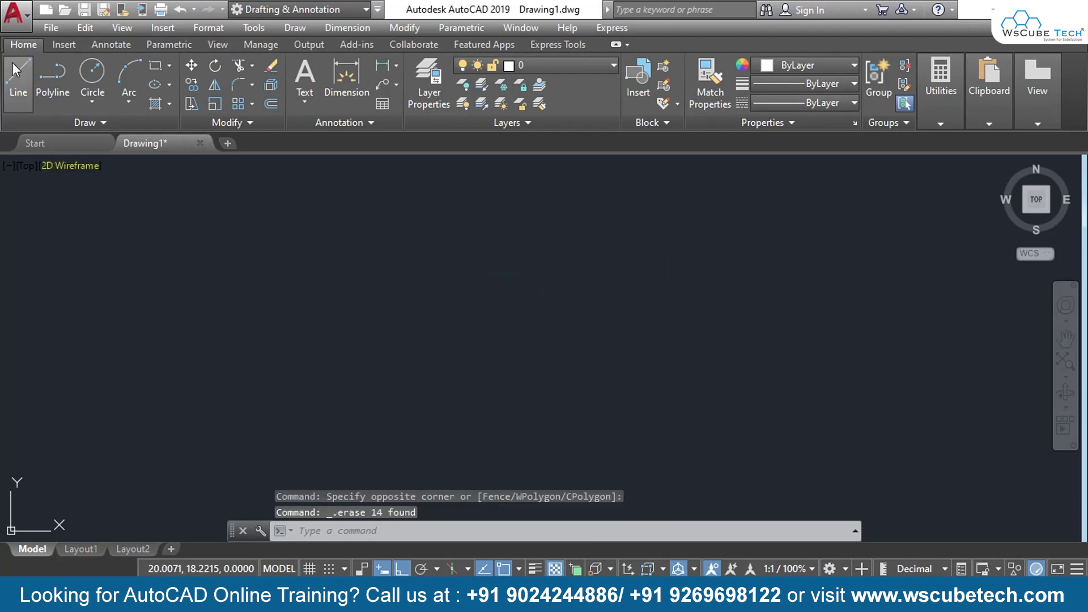
Draw a new horizontal line 10 units long across the empty drawing area
{"action": "left_click", "coordinate": [16, 99]}
{"action": "left_click", "coordinate": [314, 285]}
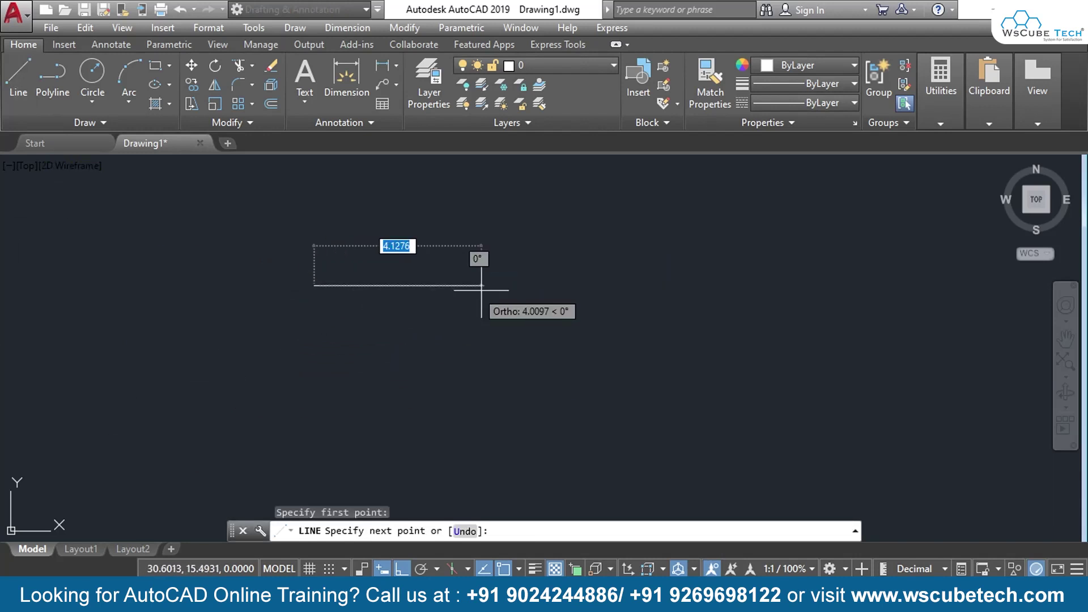
{"action": "type", "text": "10"}
{"action": "key", "text": "Return"}
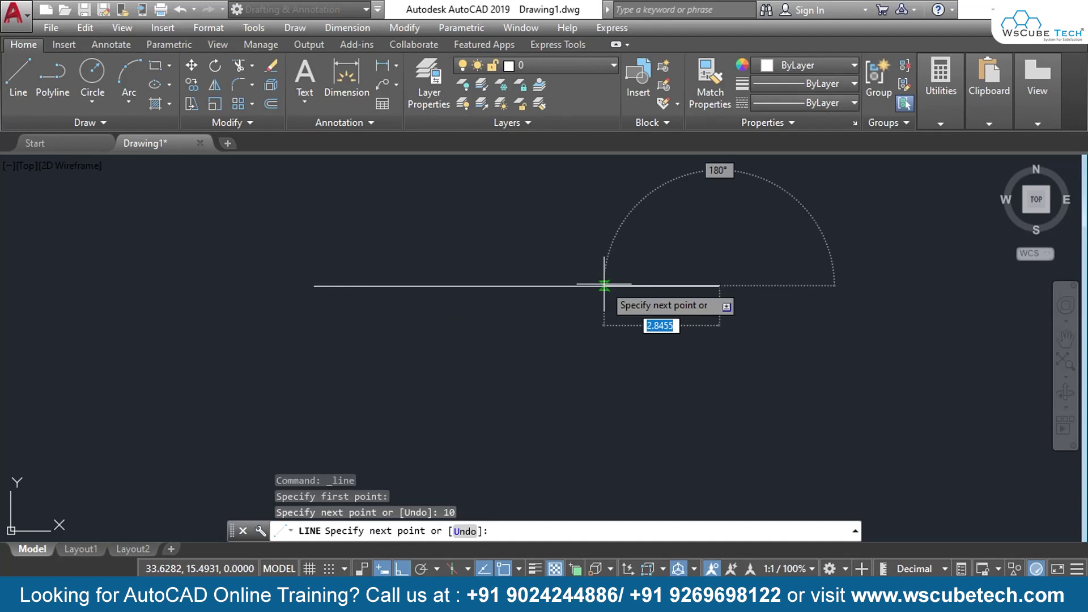
{"action": "key", "text": "Return"}
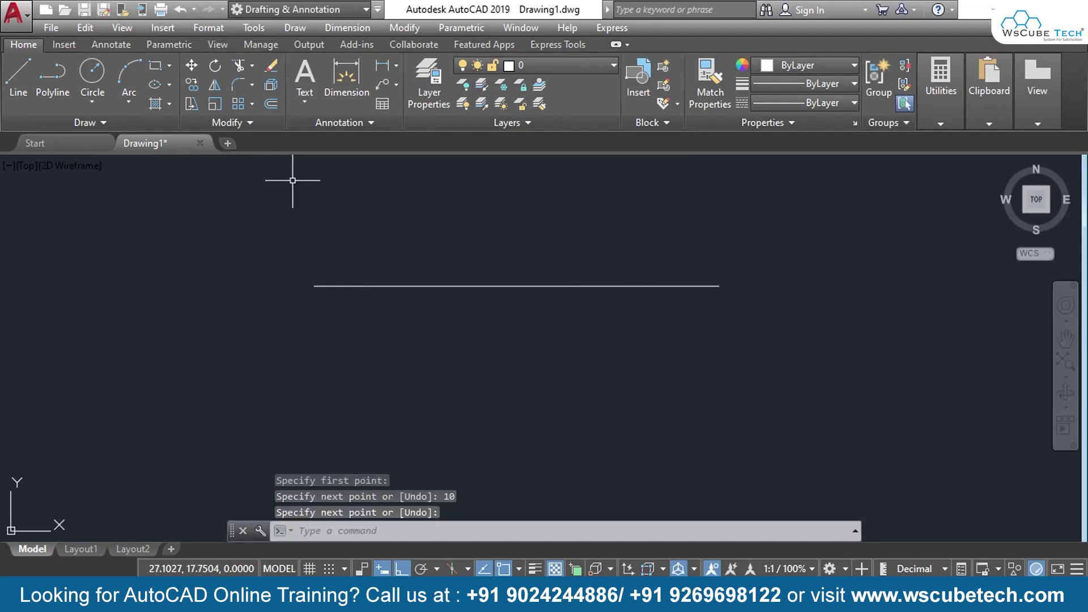
Try to divide the line with the Block option of Divide, entering abc and auto as block names
{"action": "left_click", "coordinate": [81, 123]}
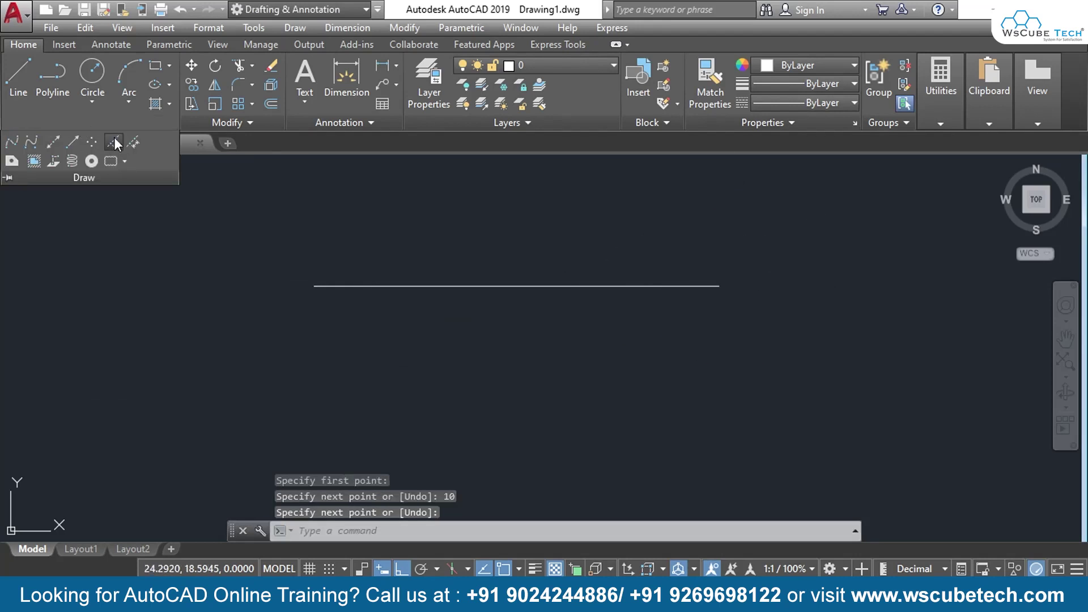
{"action": "left_click", "coordinate": [115, 140]}
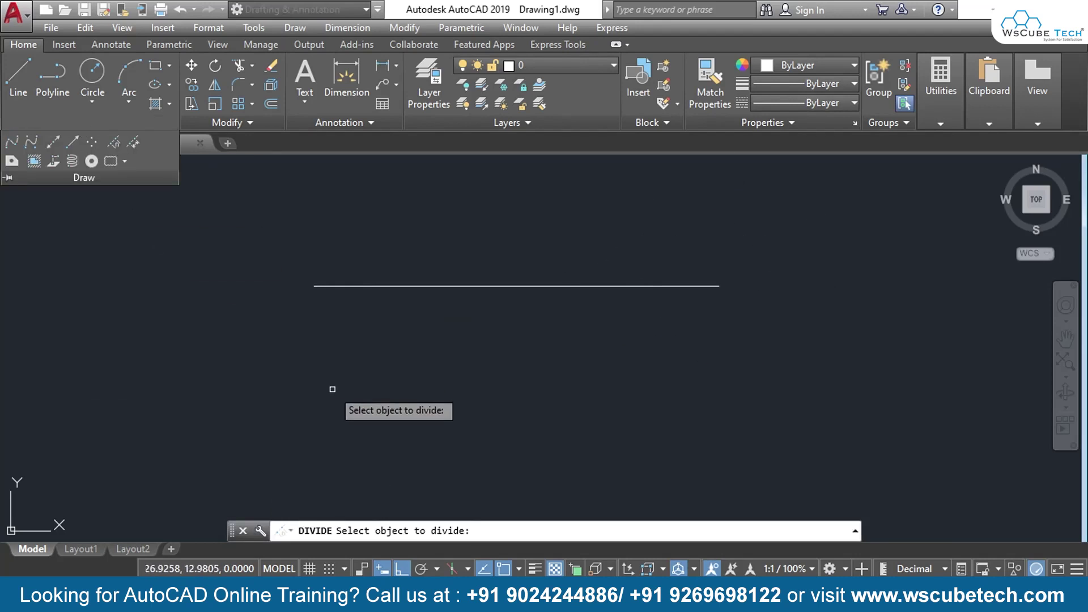
{"action": "left_click", "coordinate": [371, 286]}
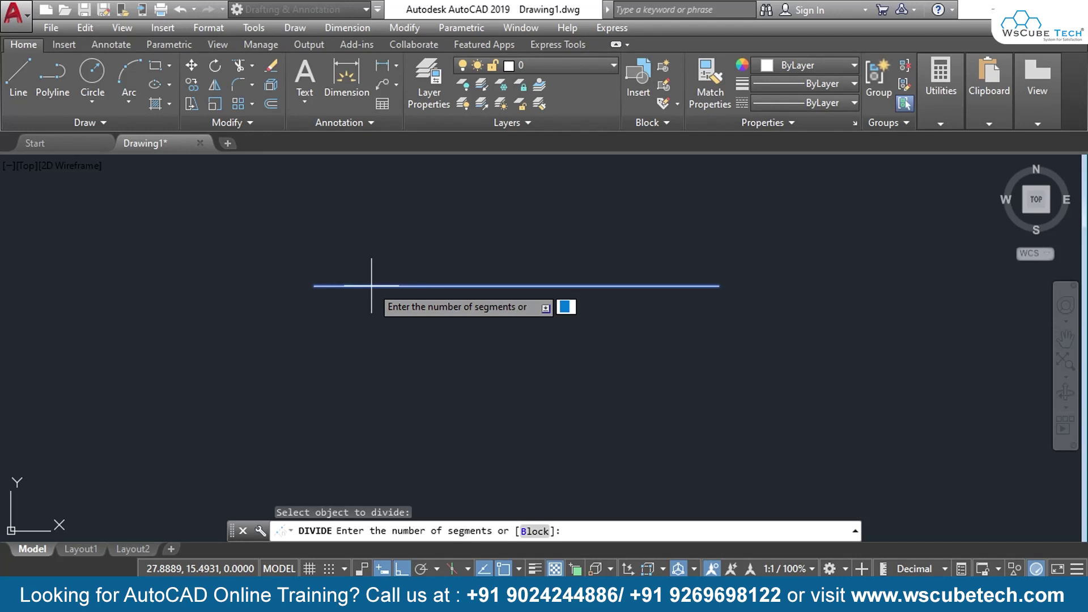
{"action": "left_click", "coordinate": [534, 531]}
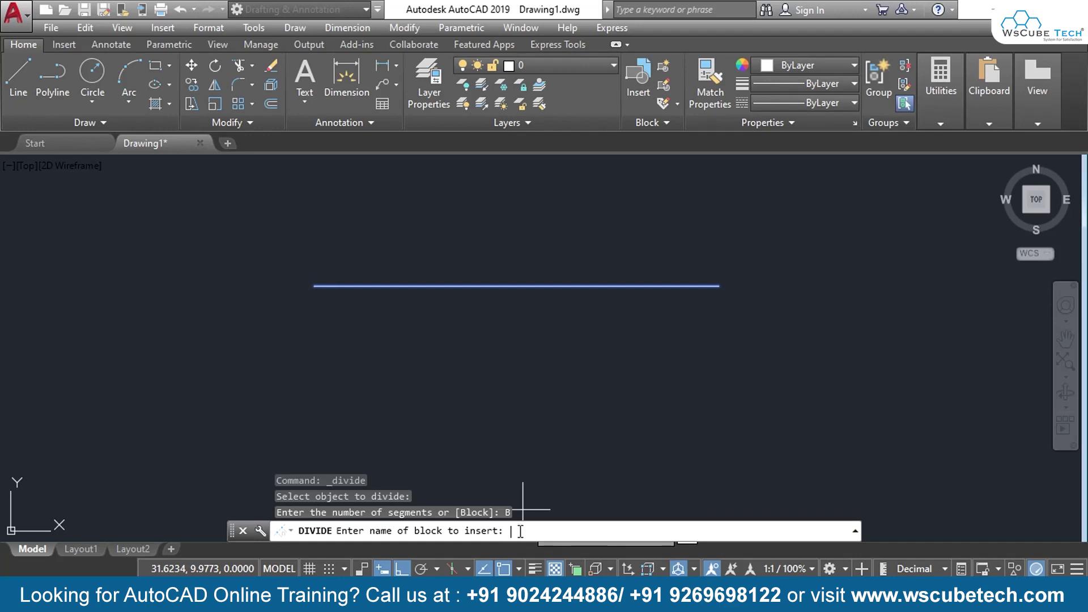
{"action": "type", "text": "abc"}
{"action": "key", "text": "Return"}
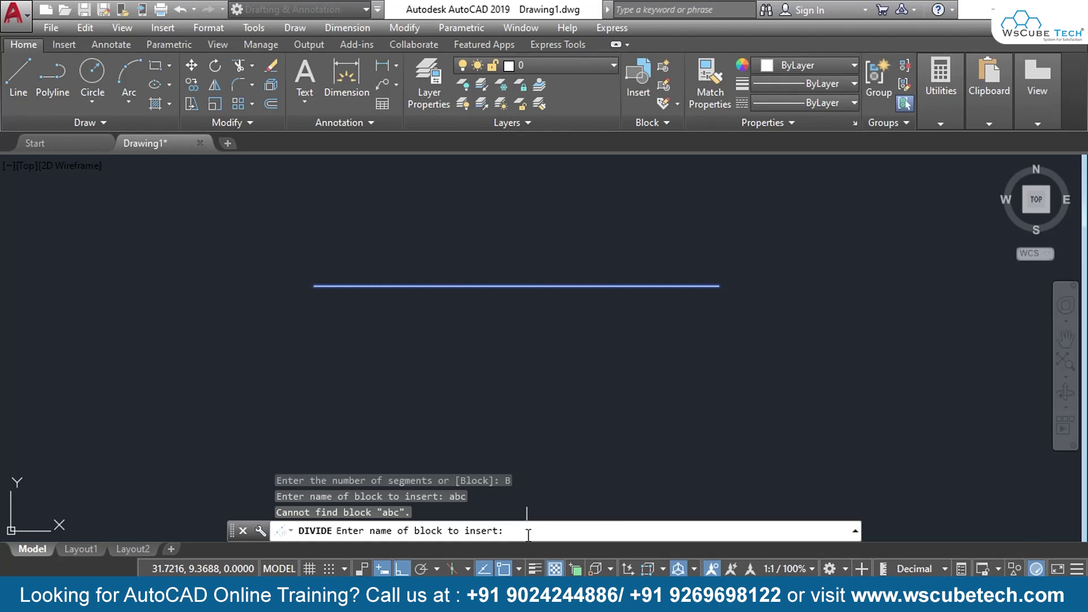
{"action": "type", "text": "auto"}
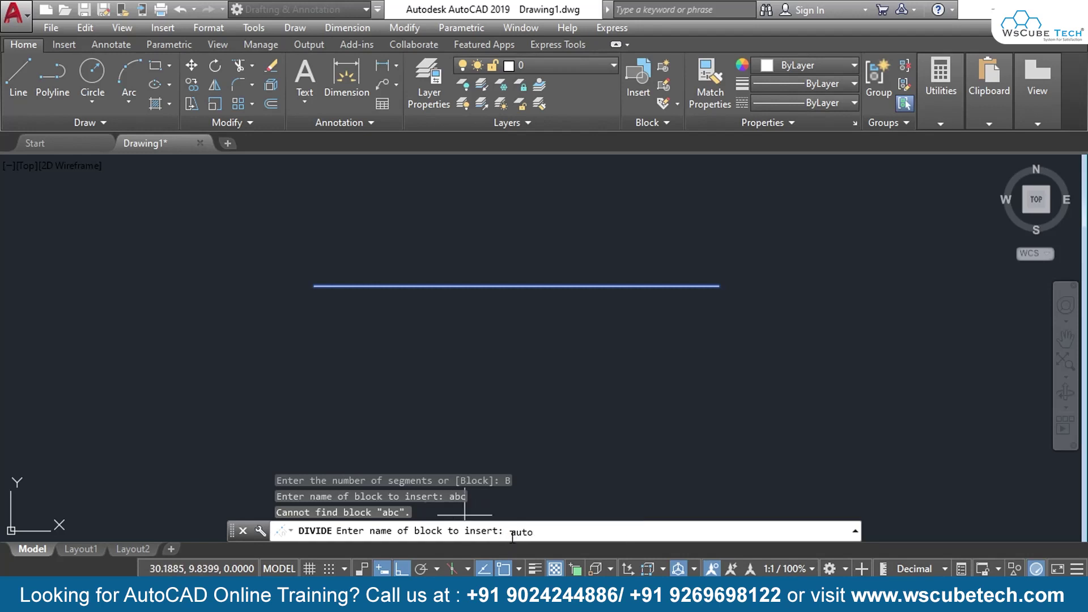
{"action": "key", "text": "Return"}
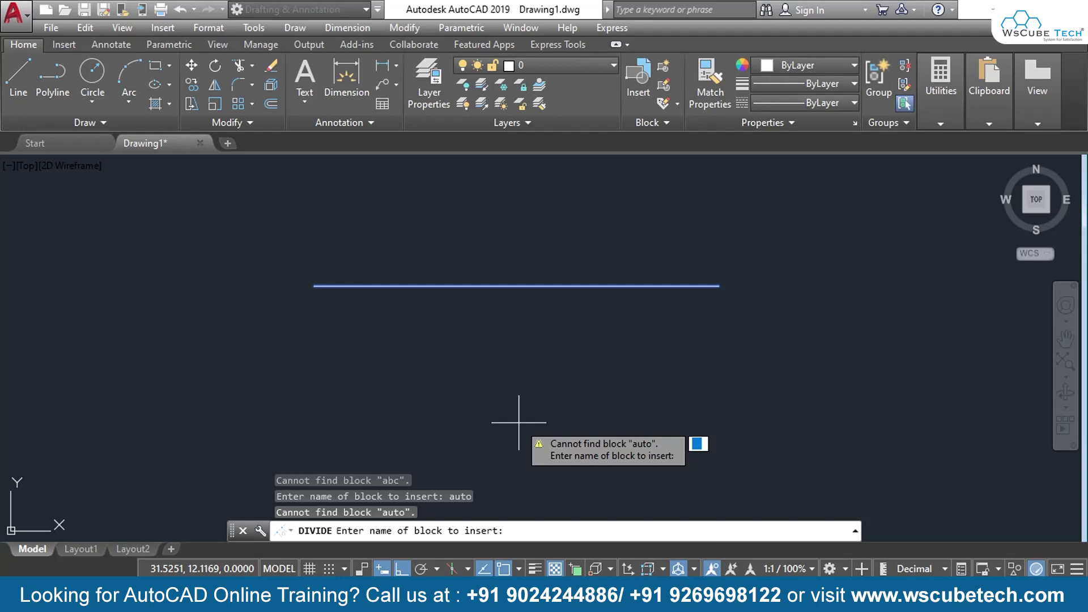
{"action": "key", "text": "Escape"}
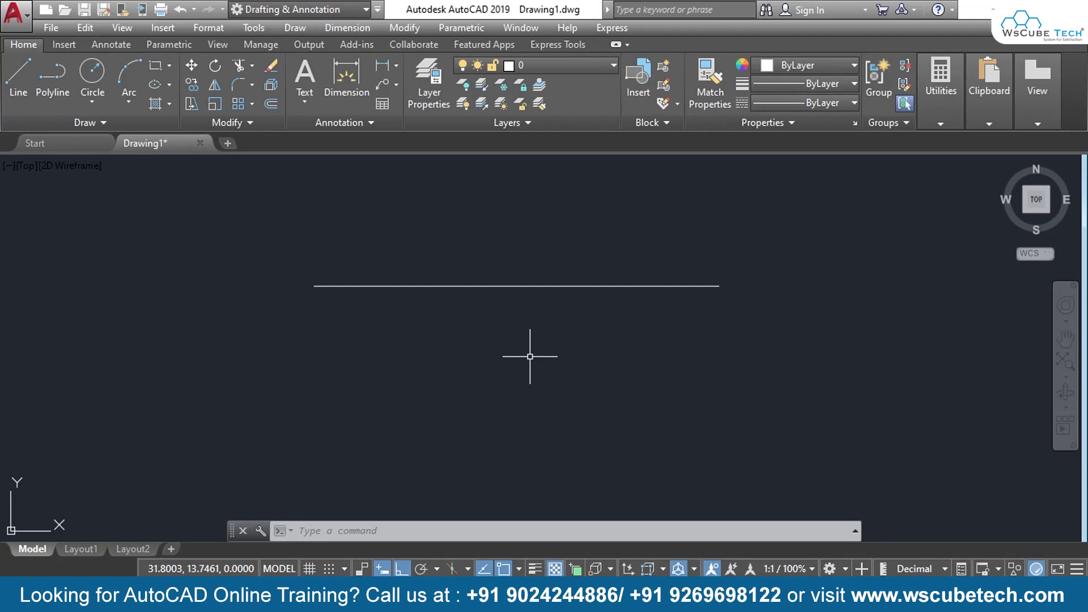
Divide the horizontal line into 4 equal segments
{"action": "left_click", "coordinate": [89, 122]}
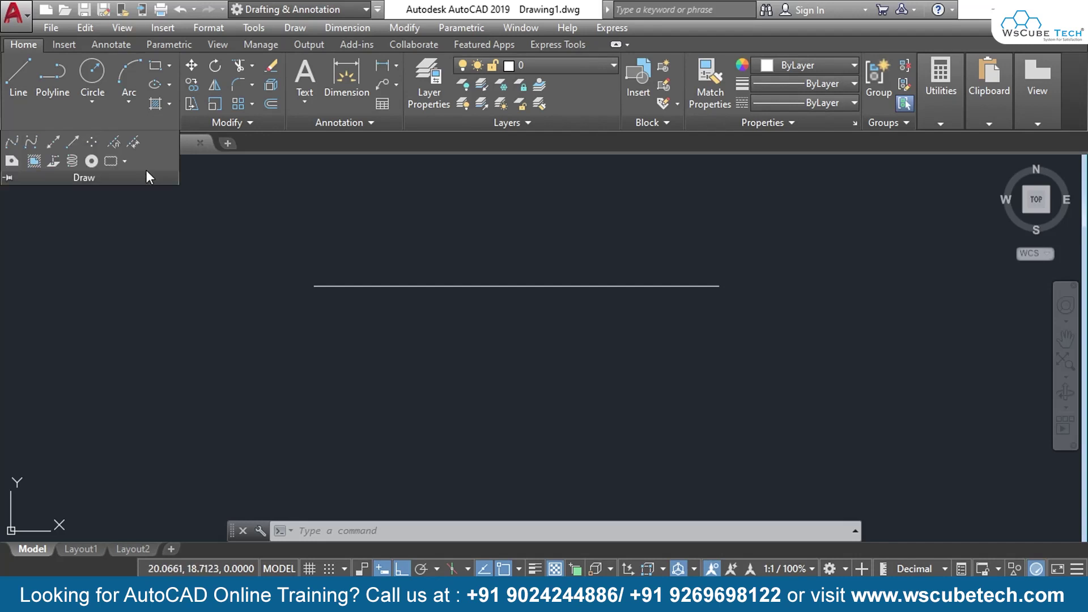
{"action": "left_click", "coordinate": [111, 143]}
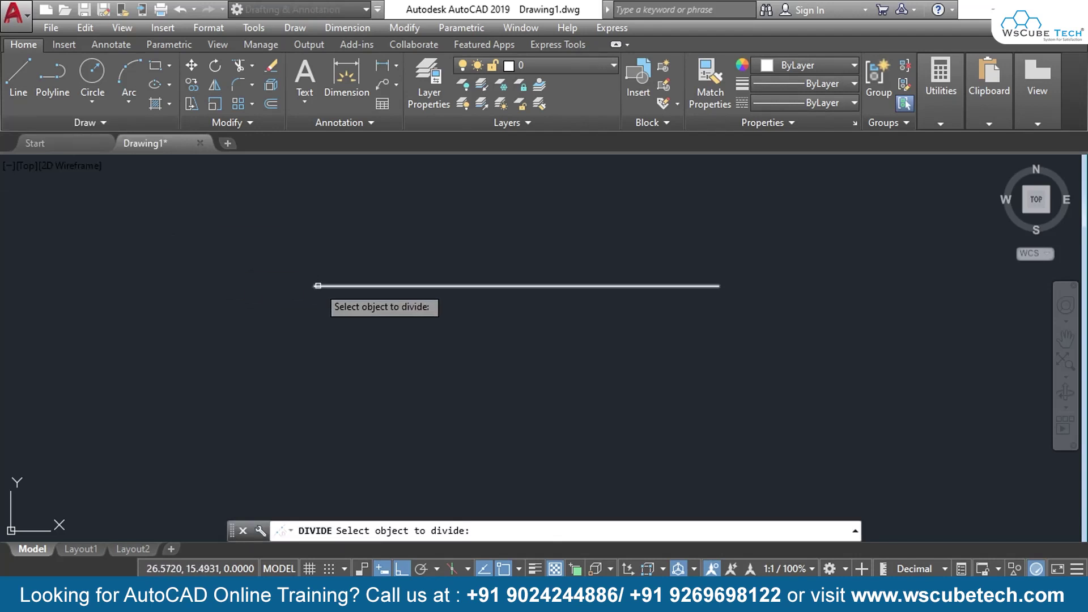
{"action": "left_click", "coordinate": [321, 285]}
{"action": "type", "text": "4"}
{"action": "key", "text": "Return"}
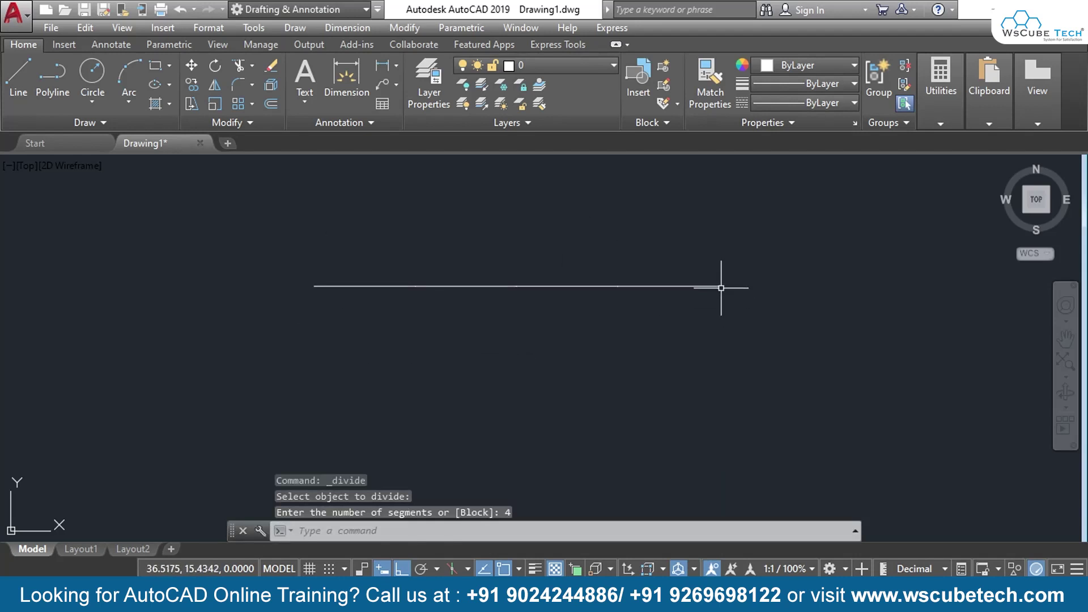
Draw vertical lines downward from the horizontal line's left endpoint, about 1.1 units long, and from its first division point, similarly long
{"action": "left_click", "coordinate": [18, 77]}
{"action": "left_click", "coordinate": [314, 286]}
{"action": "left_click", "coordinate": [313, 331]}
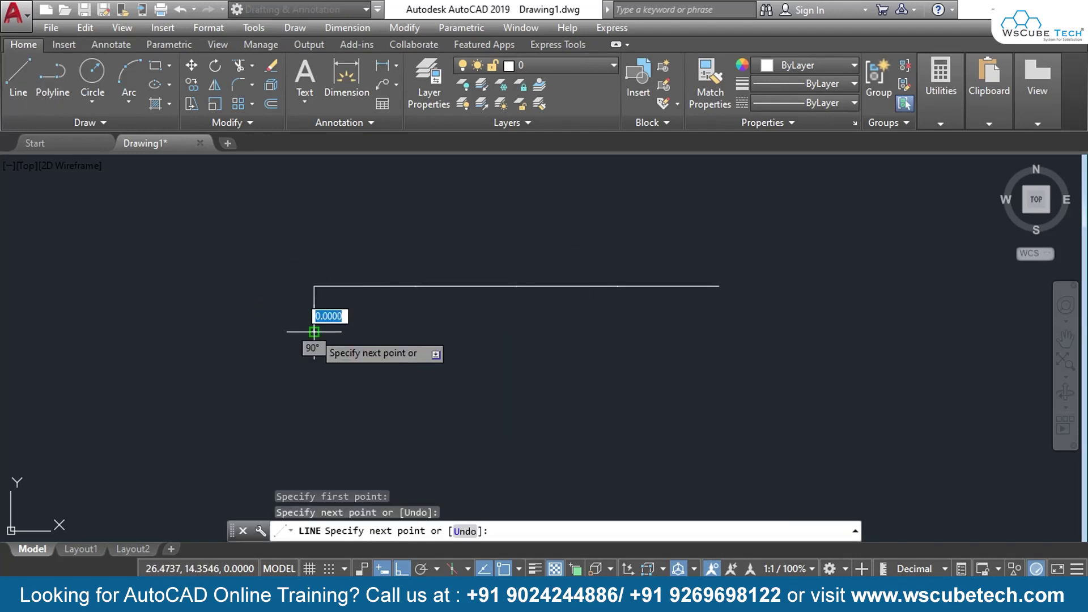
{"action": "key", "text": "Return"}
{"action": "key", "text": "Return"}
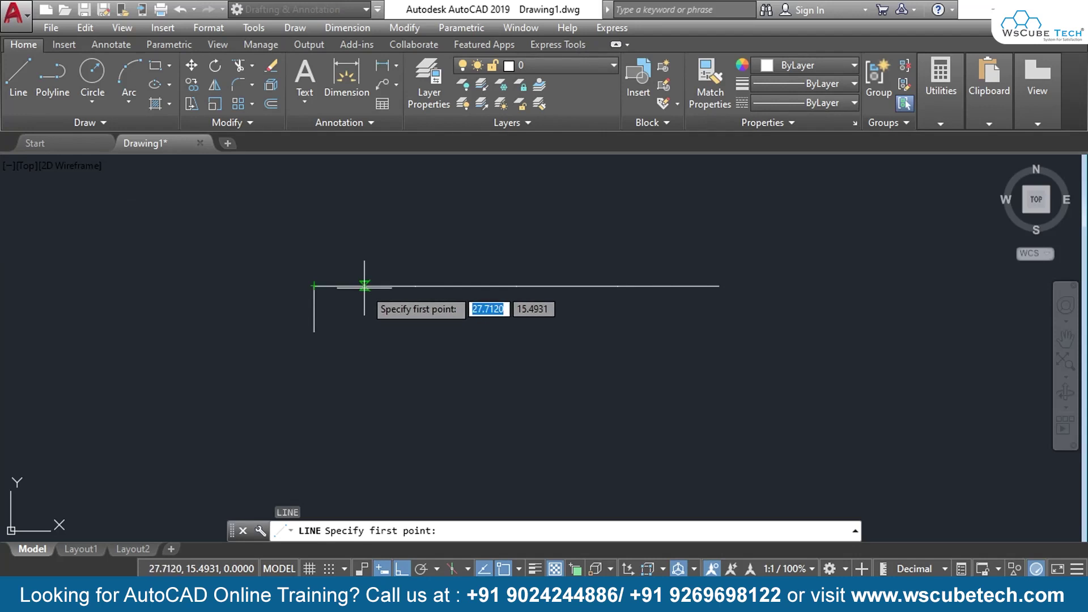
{"action": "left_click", "coordinate": [415, 287]}
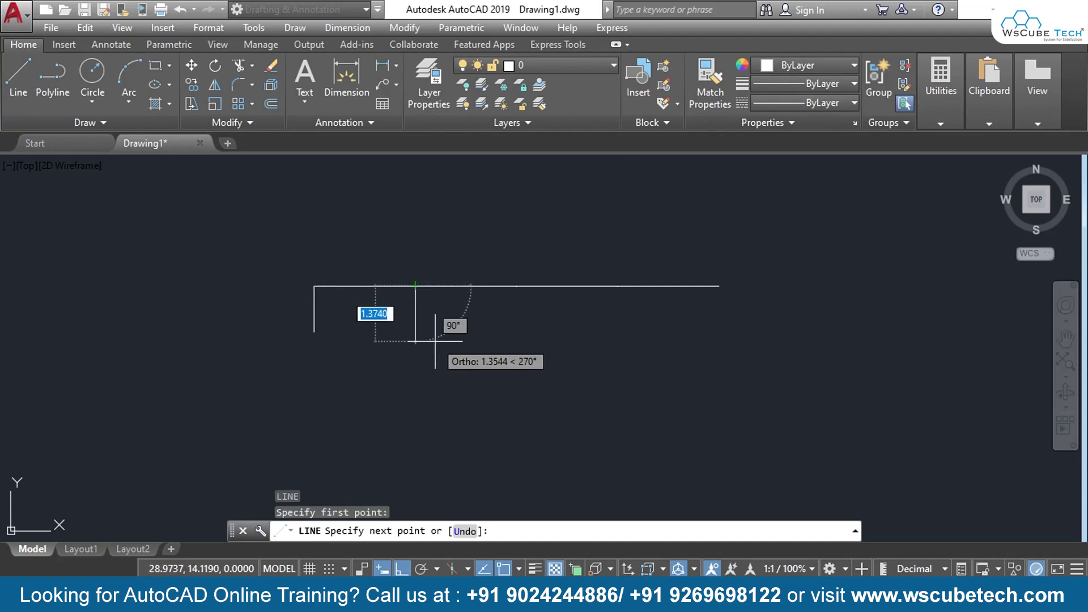
{"action": "left_click", "coordinate": [434, 334]}
{"action": "key", "text": "Return"}
Draw a circle with a radius of about 0.67 units above the horizontal line's first segment
{"action": "left_click", "coordinate": [94, 79]}
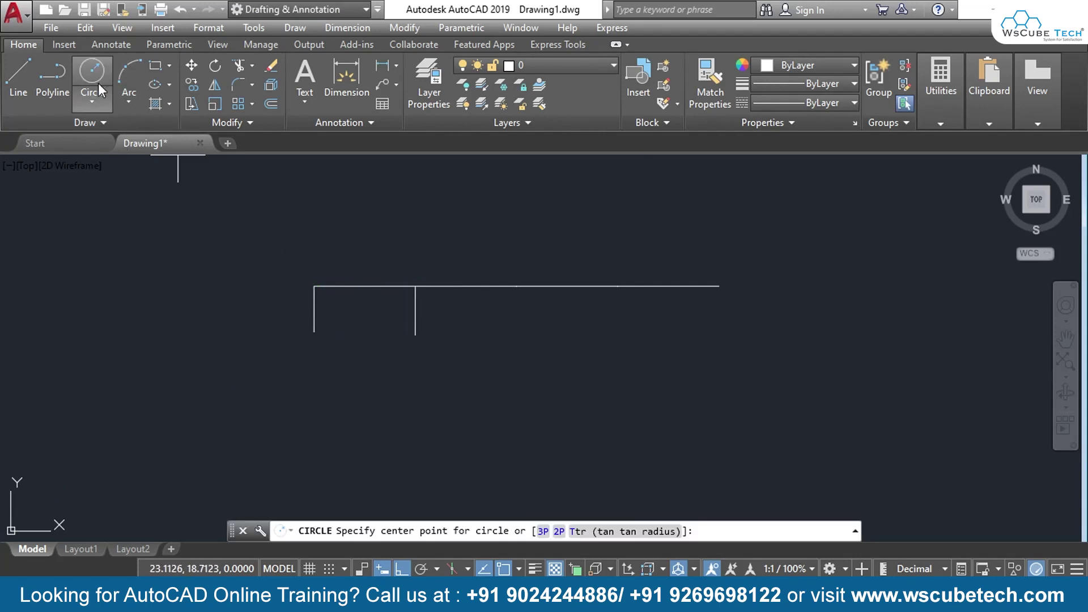
{"action": "left_click", "coordinate": [348, 242]}
{"action": "left_click", "coordinate": [368, 255]}
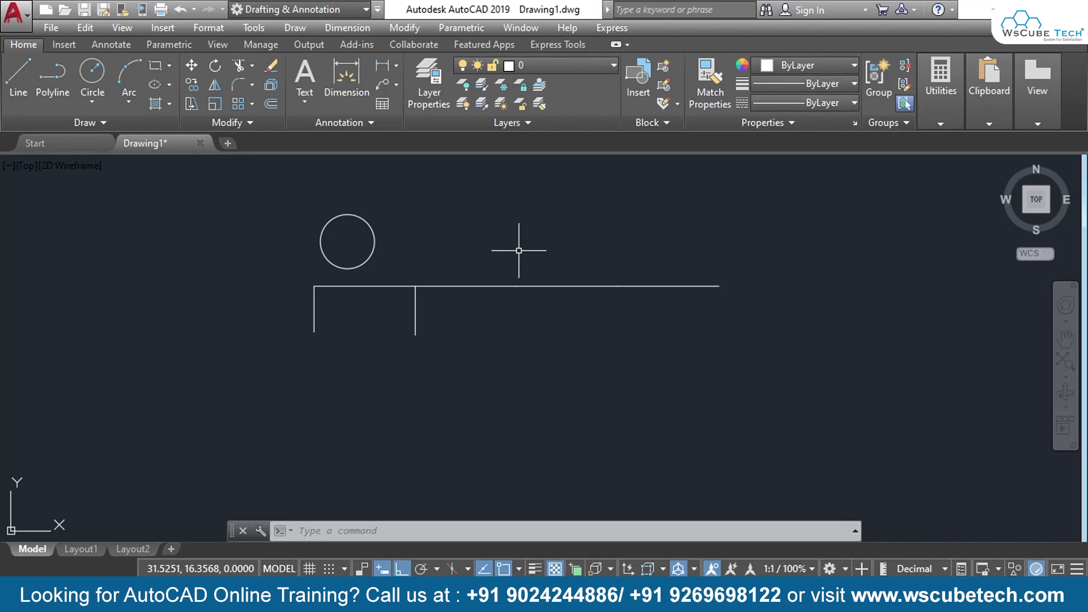
Erase every object in the drawing and draw a circle with a radius of 10 units
{"action": "key", "text": "ctrl+a"}
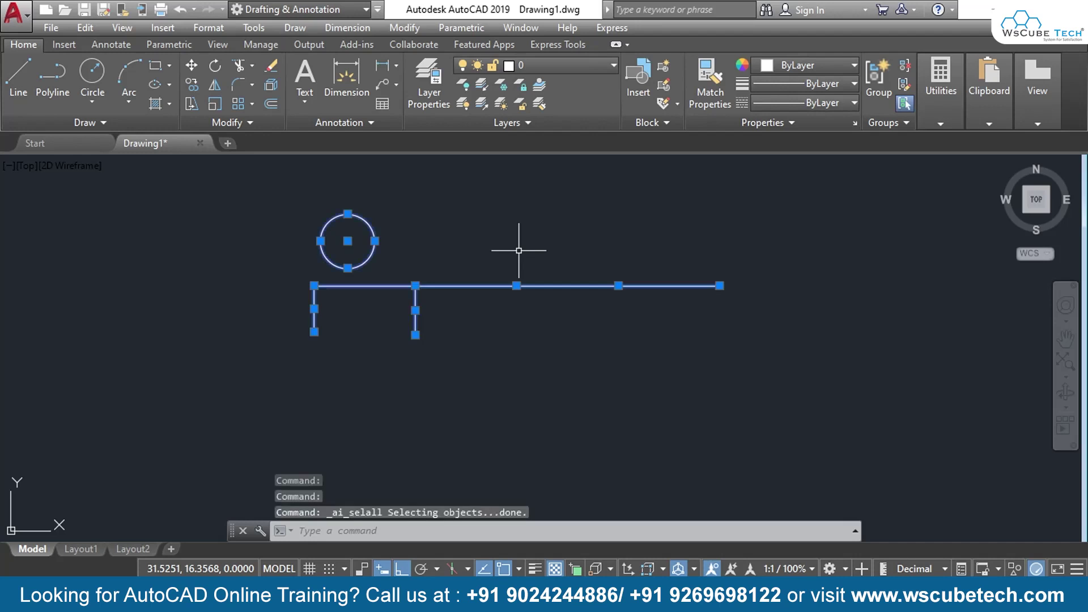
{"action": "key", "text": "Delete"}
{"action": "left_click", "coordinate": [92, 71]}
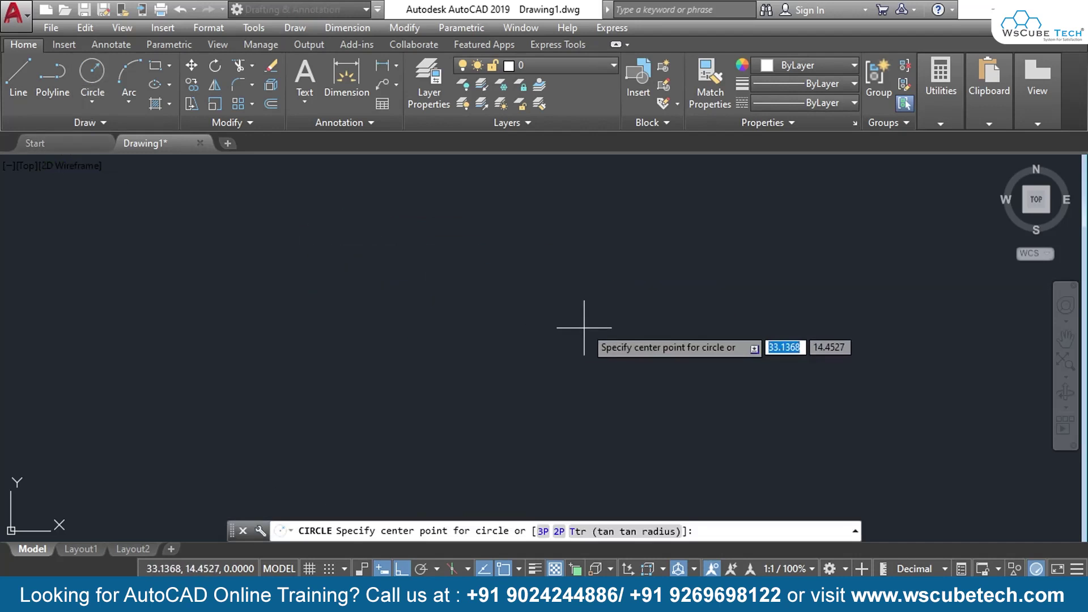
{"action": "left_click", "coordinate": [476, 297]}
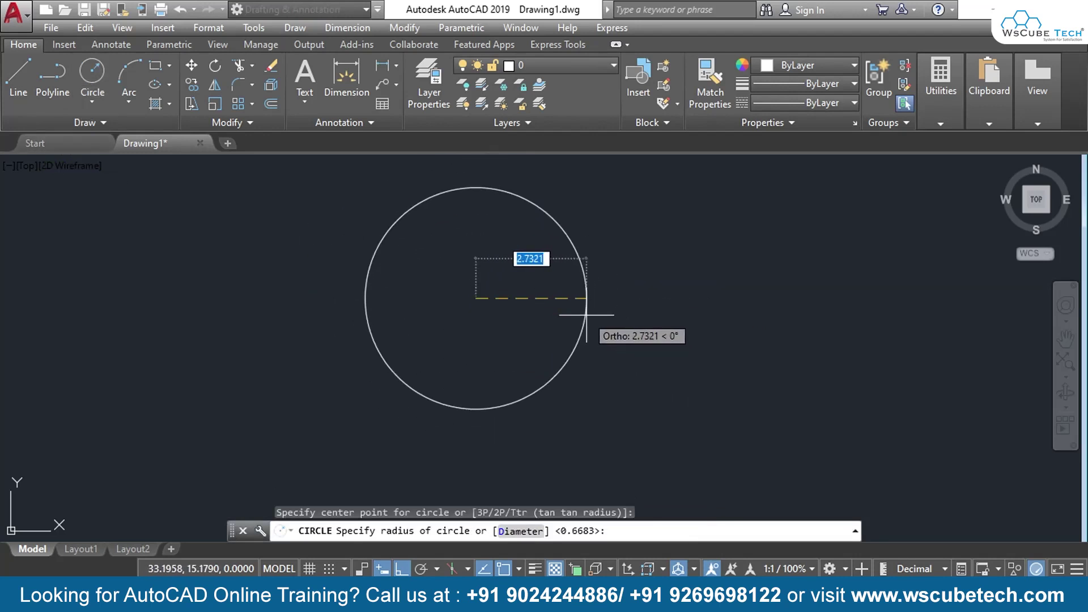
{"action": "type", "text": "10"}
{"action": "key", "text": "Return"}
{"action": "scroll", "coordinate": [538, 258], "scroll_direction": "down", "scroll_amount": 4}
{"action": "middle_click_drag", "start_coordinate": [535, 253], "coordinate": [532, 315]}
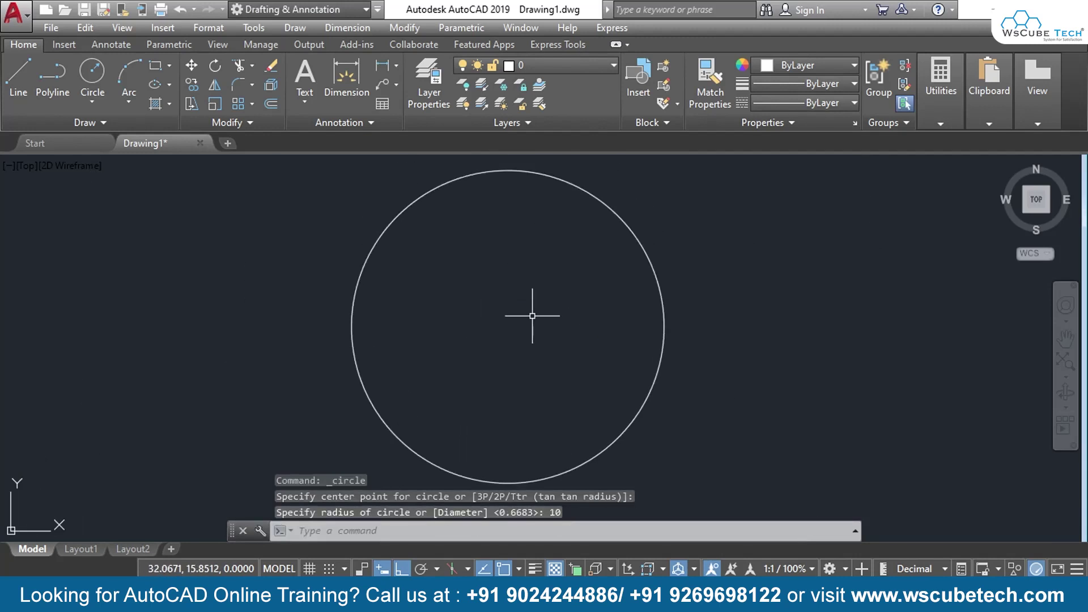
Divide the circle into 6 equal segments
{"action": "left_click", "coordinate": [145, 124]}
{"action": "left_click", "coordinate": [114, 143]}
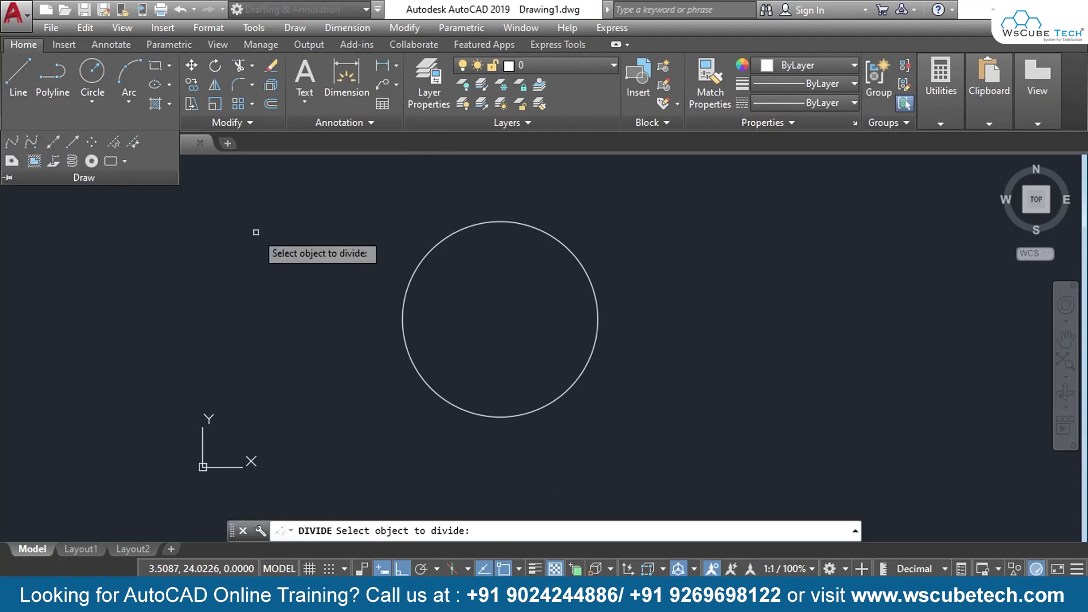
{"action": "left_click", "coordinate": [461, 229]}
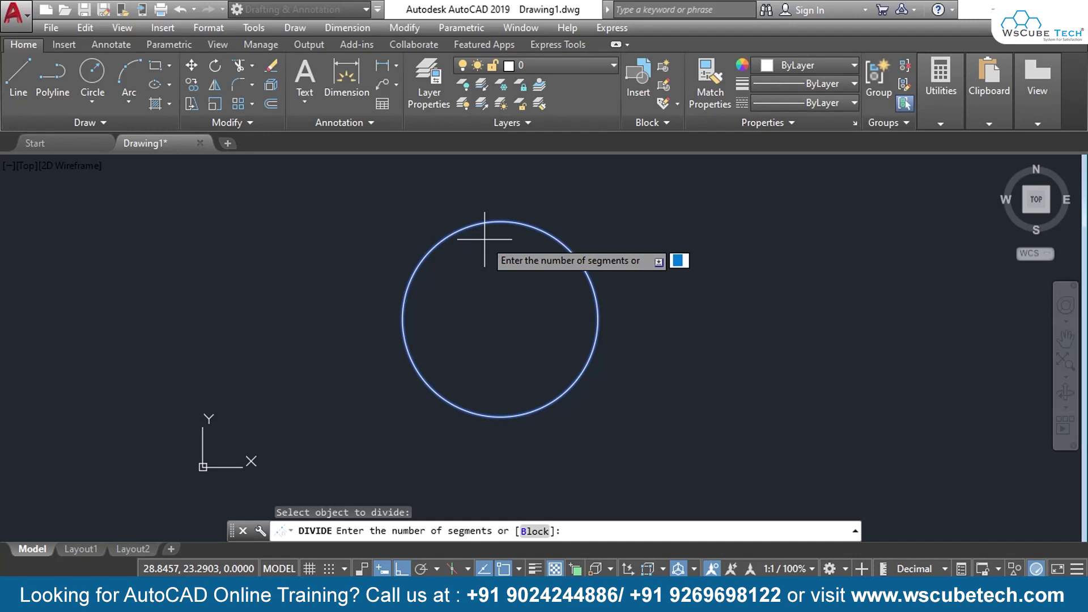
{"action": "key", "text": "Return"}
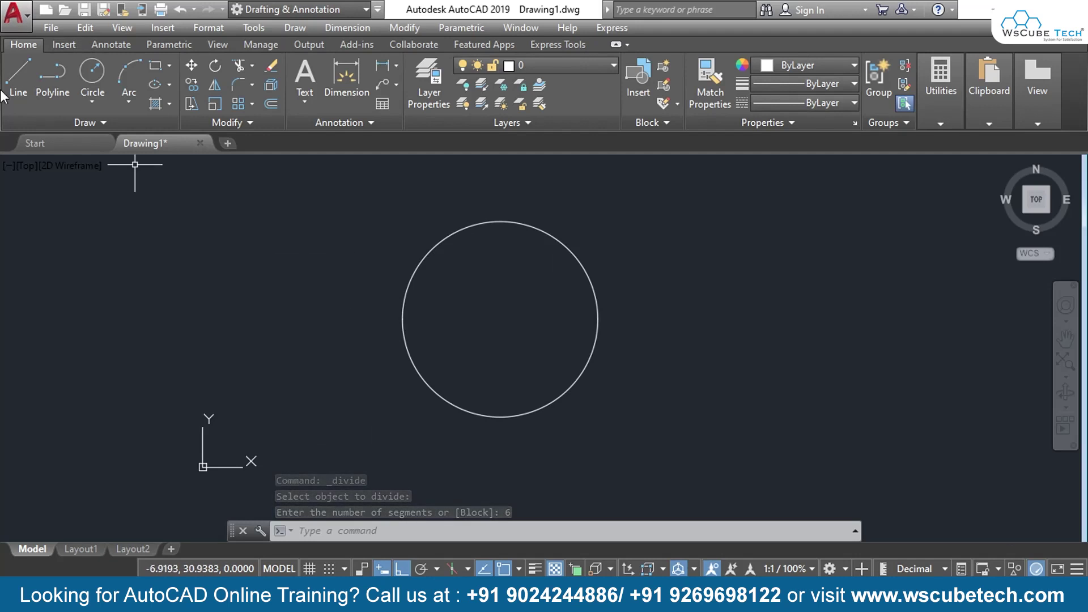
Turn off Ortho mode while drawing a slanted line outward from the circle's upper-right division point
{"action": "left_click", "coordinate": [17, 66]}
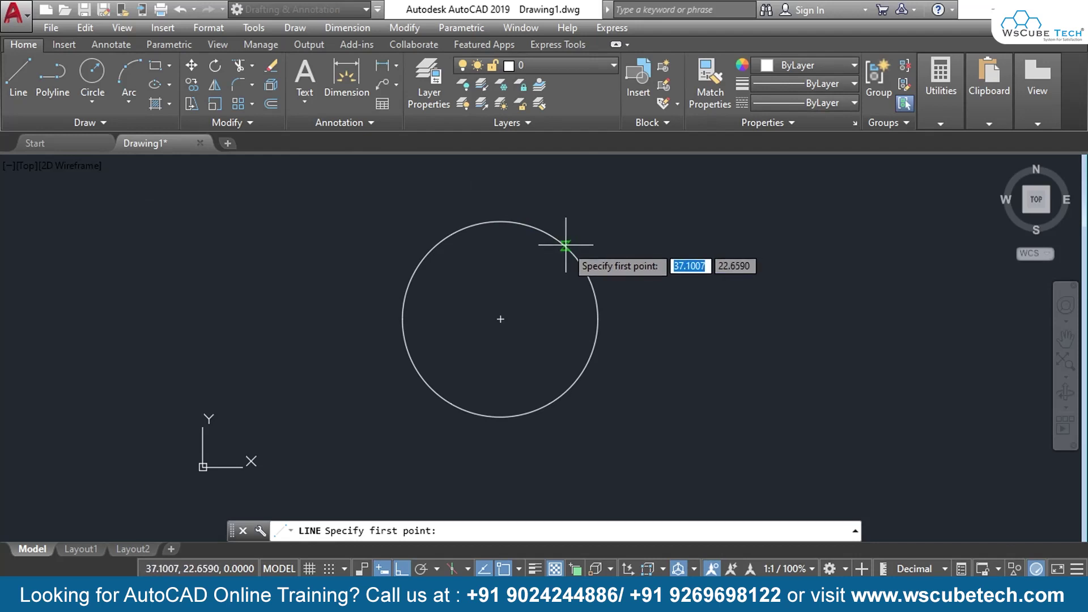
{"action": "left_click", "coordinate": [549, 233]}
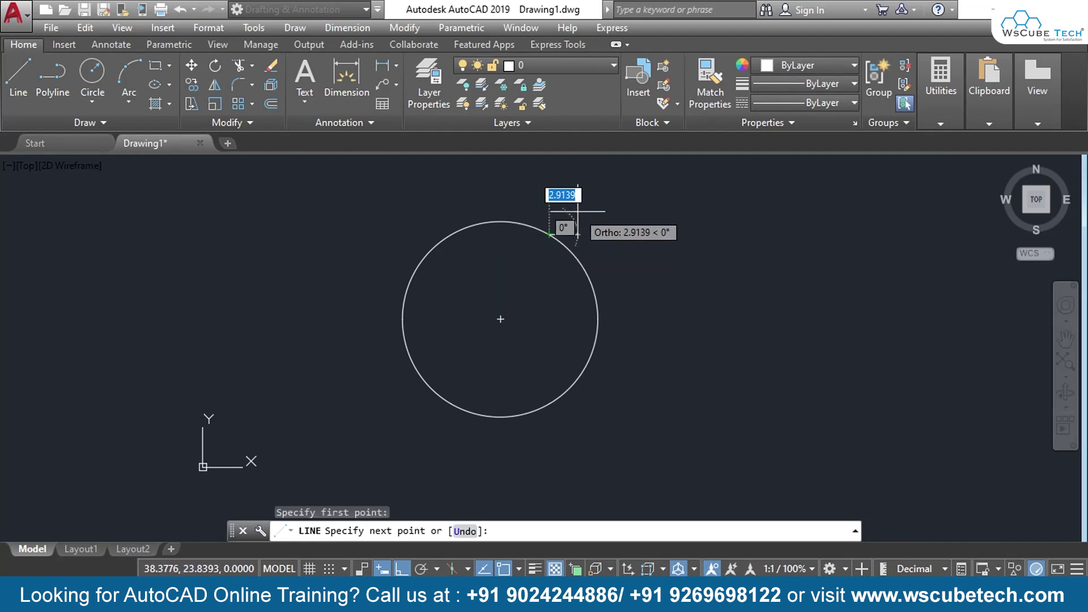
{"action": "key", "text": "F8"}
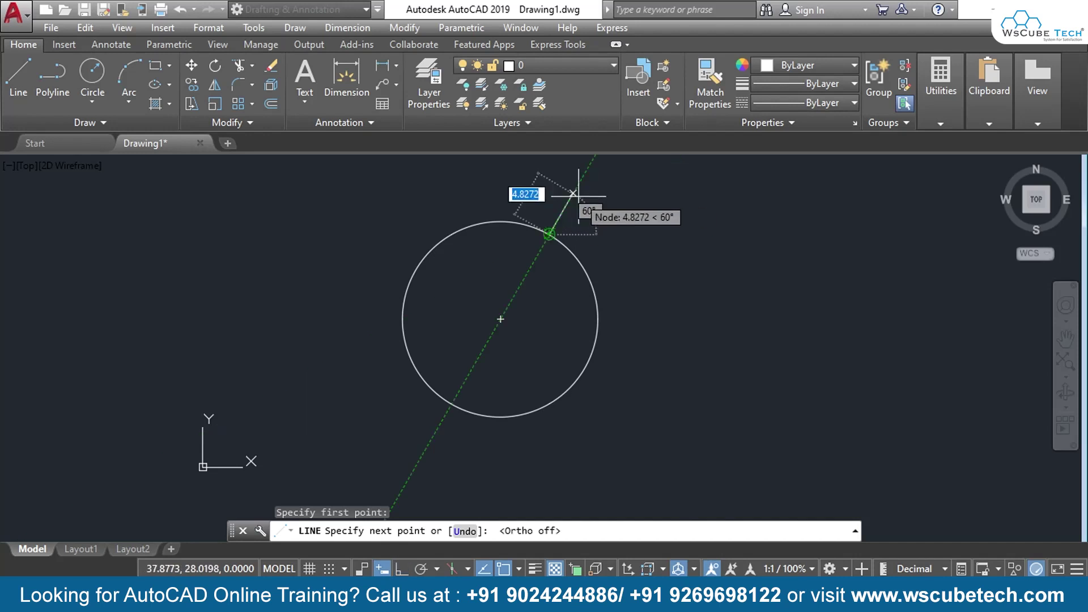
{"action": "left_click", "coordinate": [590, 198]}
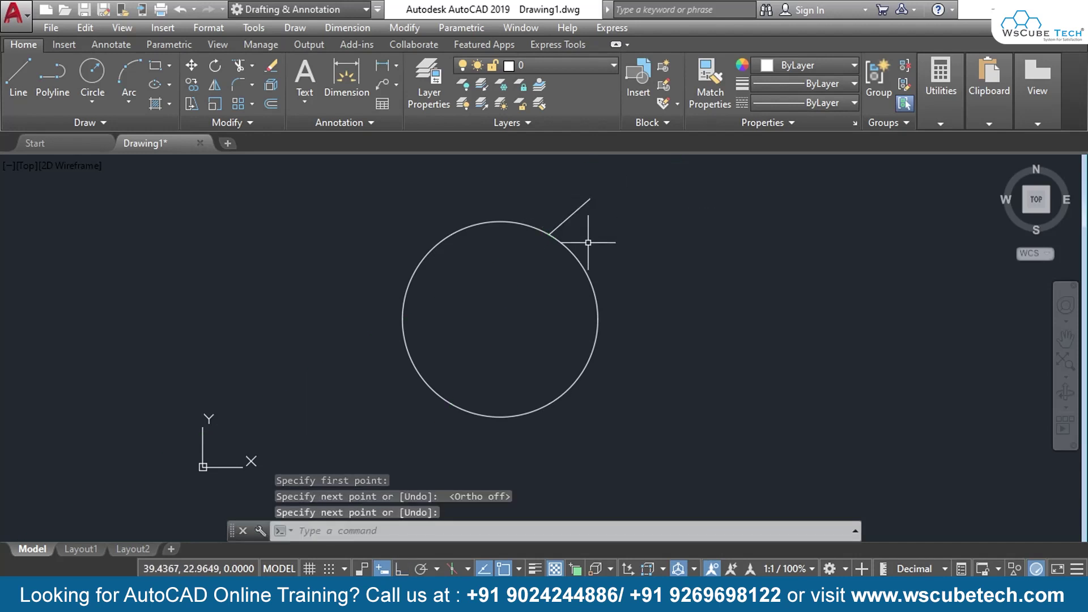
{"action": "key", "text": "Return"}
Draw a horizontal line about 8.6 units long outward from the circle's right division point and a slanted line outward from its lower-right division point
{"action": "key", "text": "Return"}
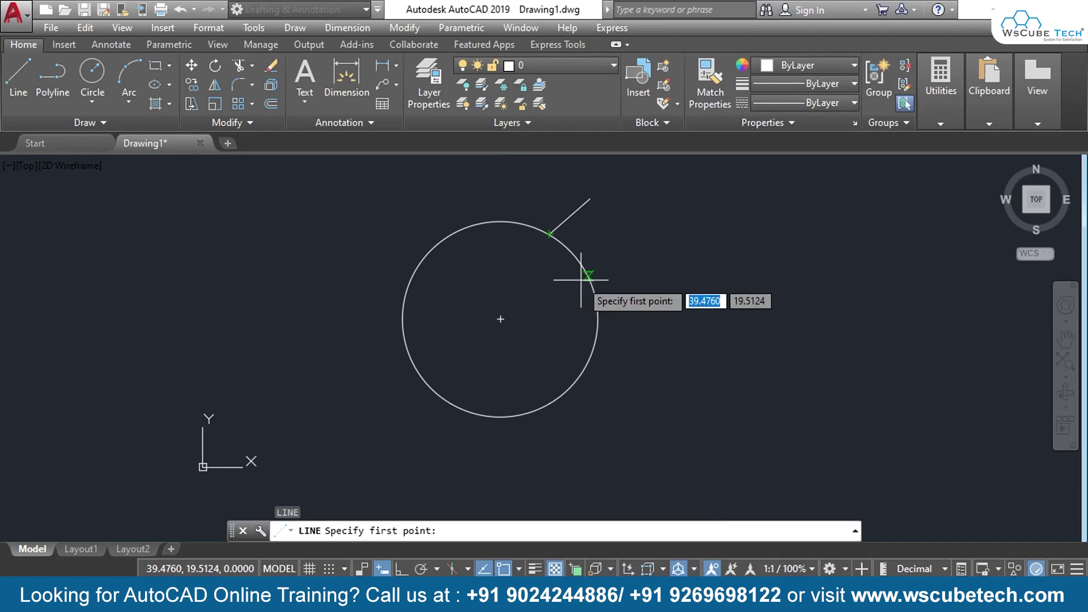
{"action": "left_click", "coordinate": [599, 319]}
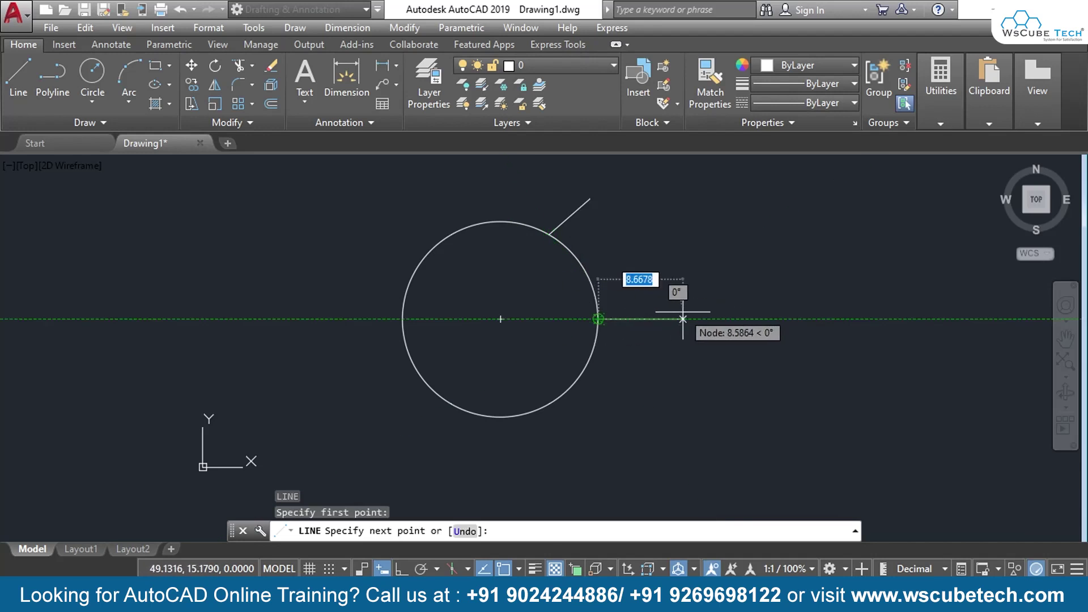
{"action": "left_click", "coordinate": [683, 319]}
{"action": "key", "text": "Return"}
{"action": "key", "text": "Return"}
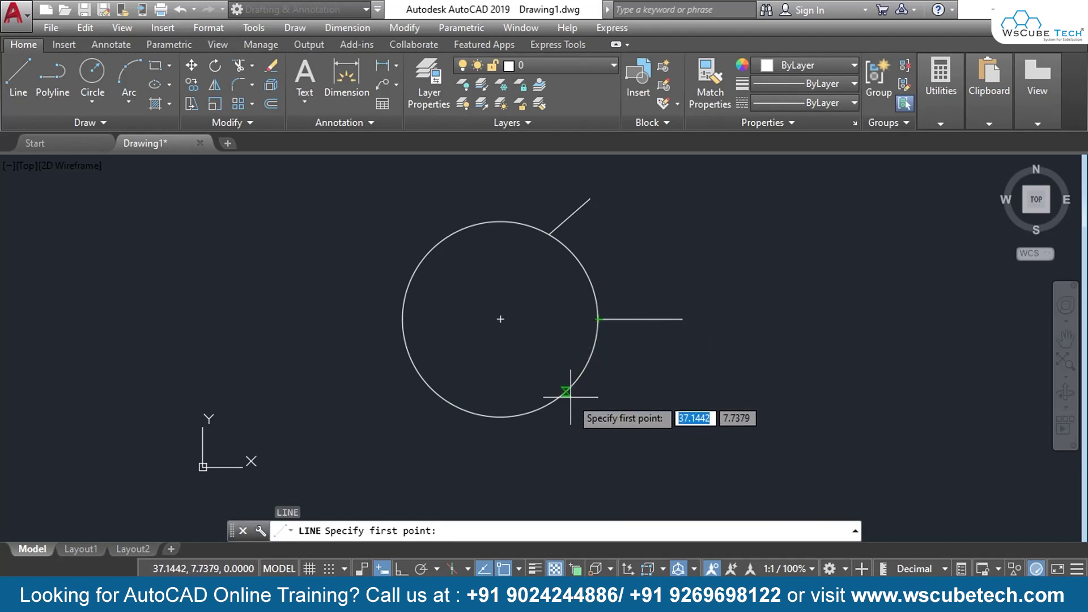
{"action": "left_click", "coordinate": [552, 399]}
{"action": "left_click", "coordinate": [576, 451]}
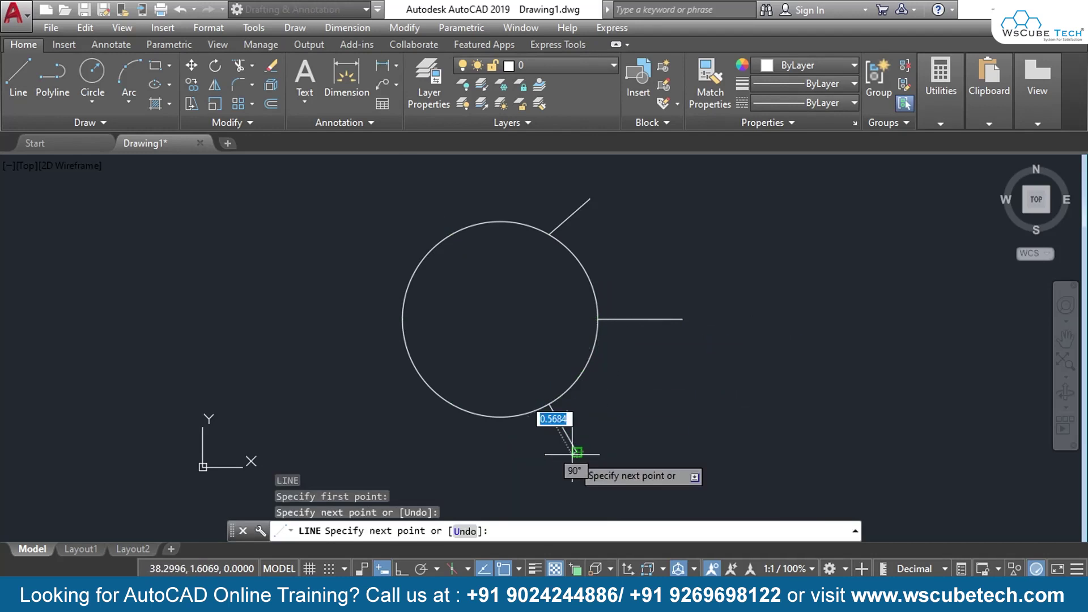
{"action": "key", "text": "Return"}
Draw a slanted line outward from the circle's lower-left division point and a horizontal line outward from its left division point
{"action": "key", "text": "Return"}
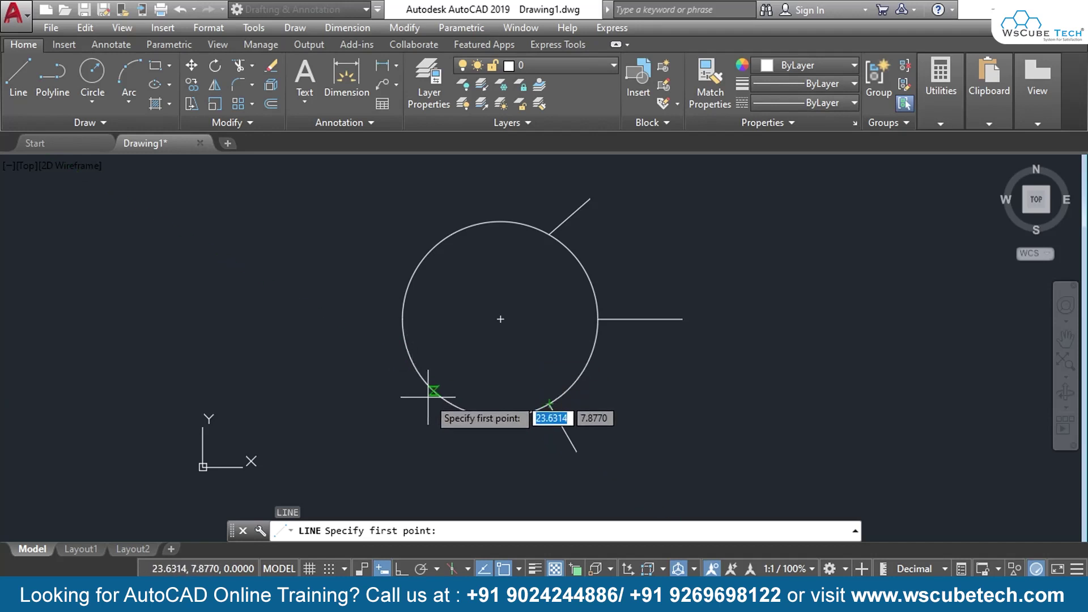
{"action": "left_click", "coordinate": [452, 403]}
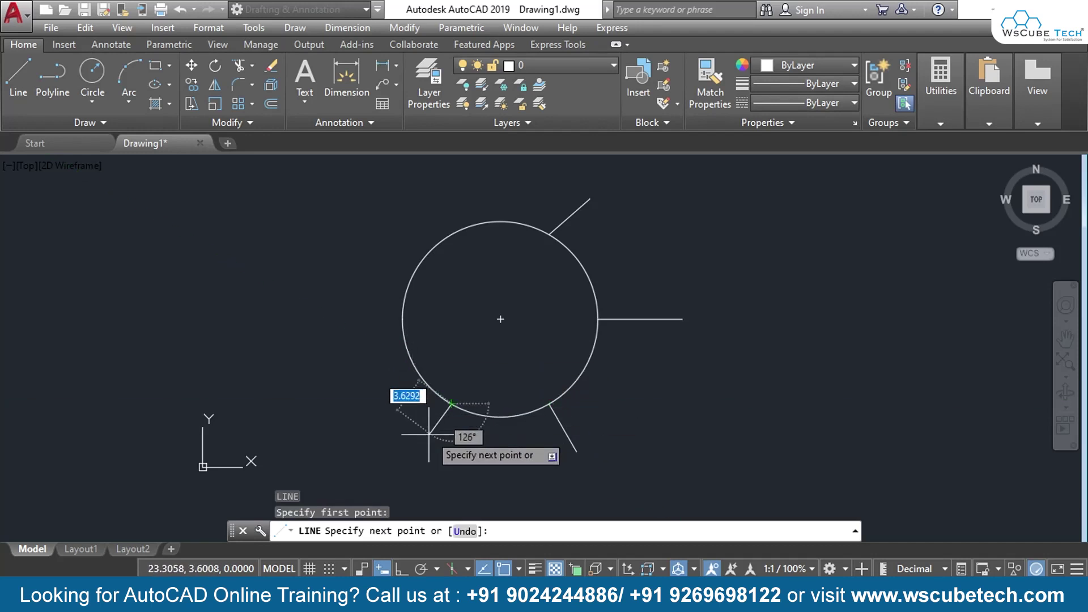
{"action": "left_click", "coordinate": [415, 445]}
{"action": "key", "text": "Return"}
{"action": "key", "text": "Return"}
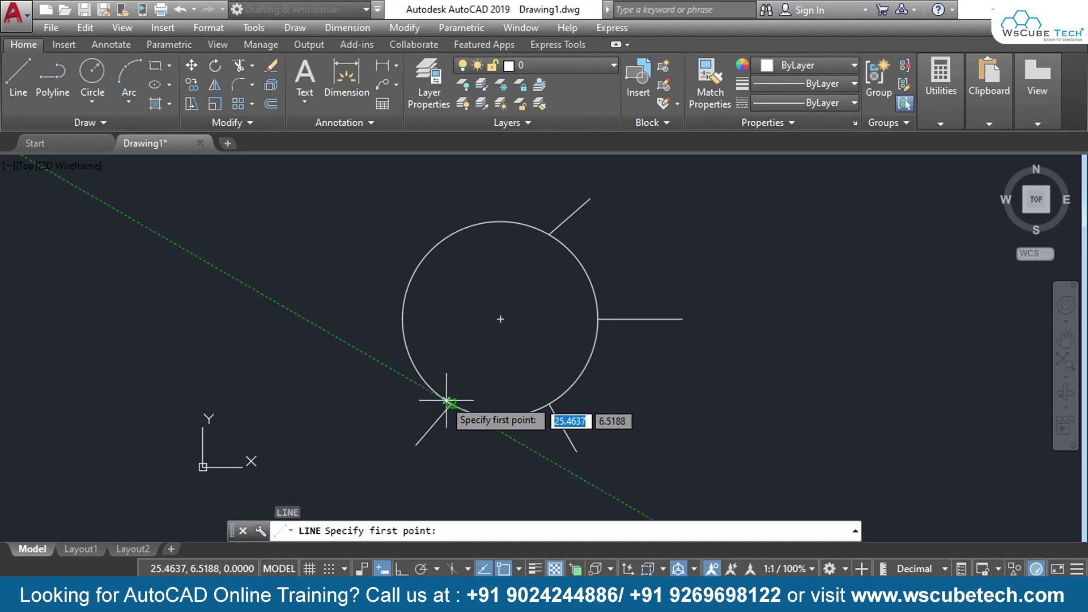
{"action": "left_click", "coordinate": [402, 319]}
{"action": "left_click", "coordinate": [306, 319]}
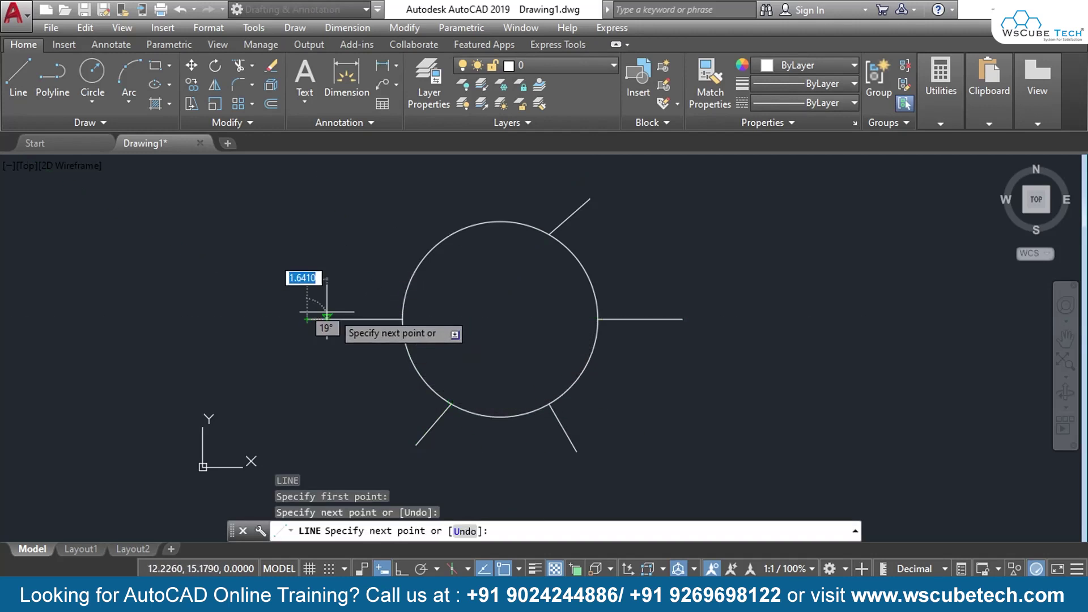
{"action": "key", "text": "Return"}
Draw a slanted line outward from the circle's upper-left division point
{"action": "key", "text": "Return"}
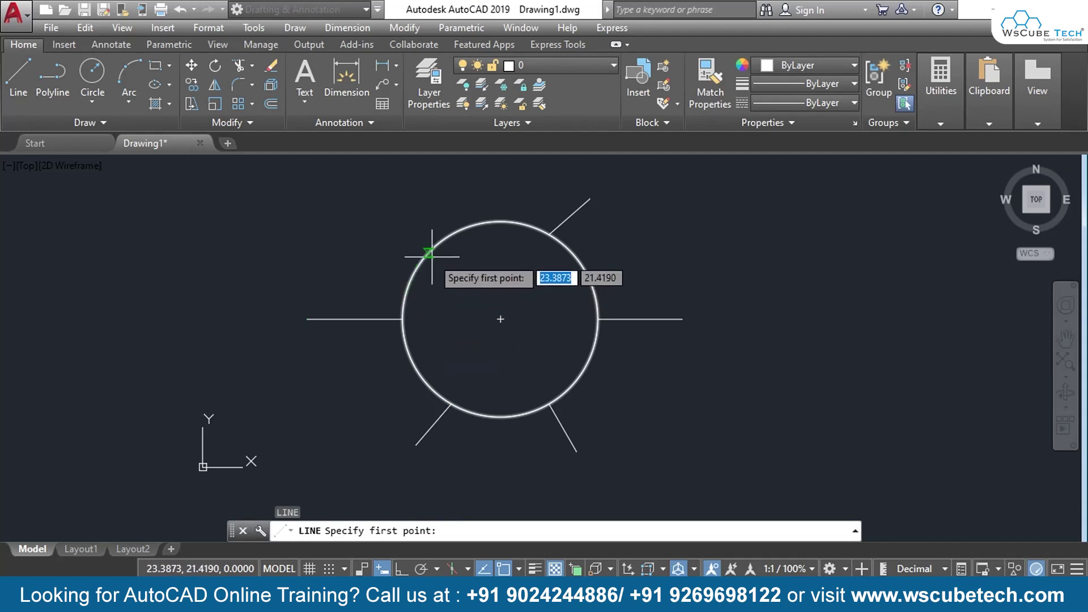
{"action": "left_click", "coordinate": [451, 234]}
{"action": "left_click", "coordinate": [415, 189]}
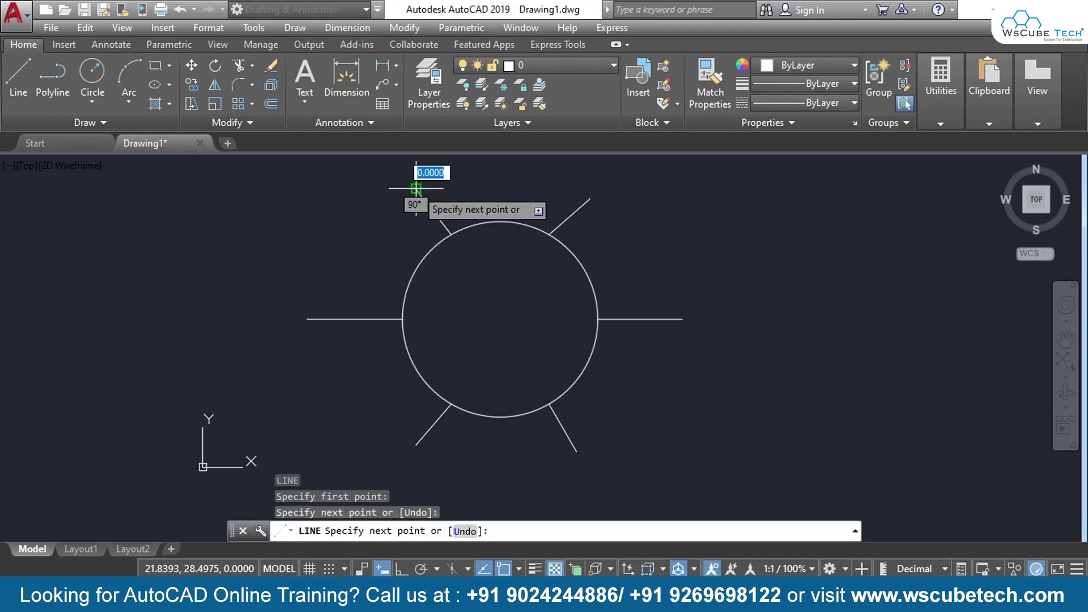
{"action": "key", "text": "Return"}
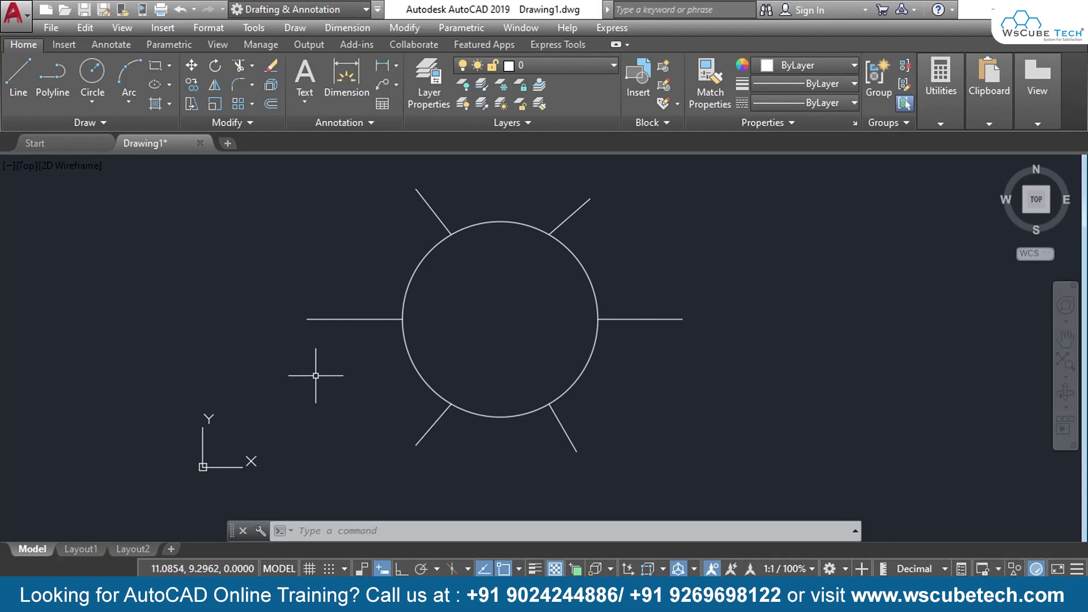
{"action": "key", "text": "ctrl+a"}
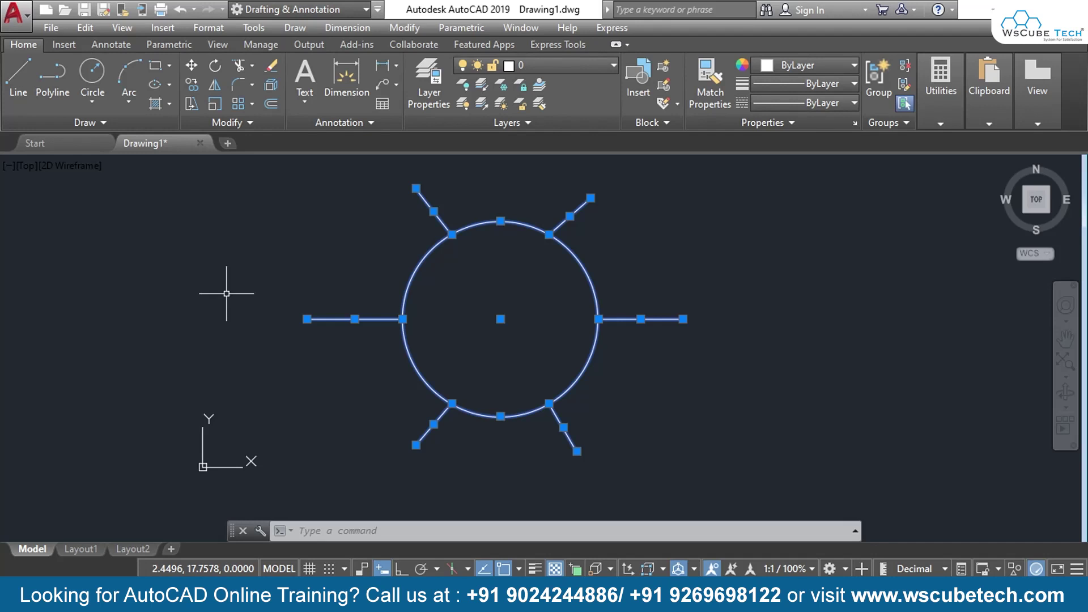
{"action": "key", "text": "Escape"}
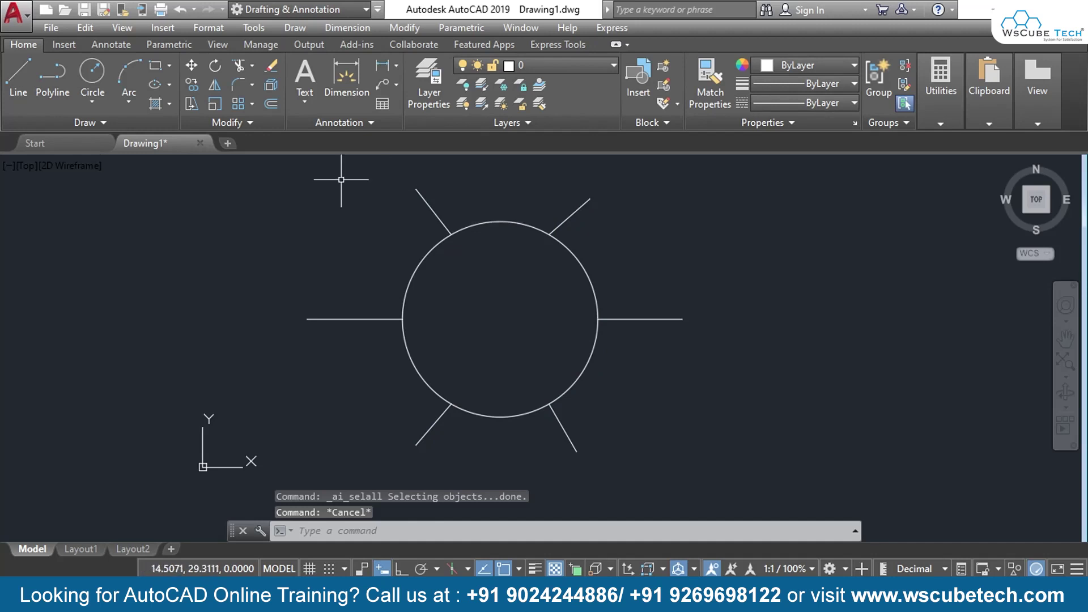
{"action": "left_click", "coordinate": [17, 83]}
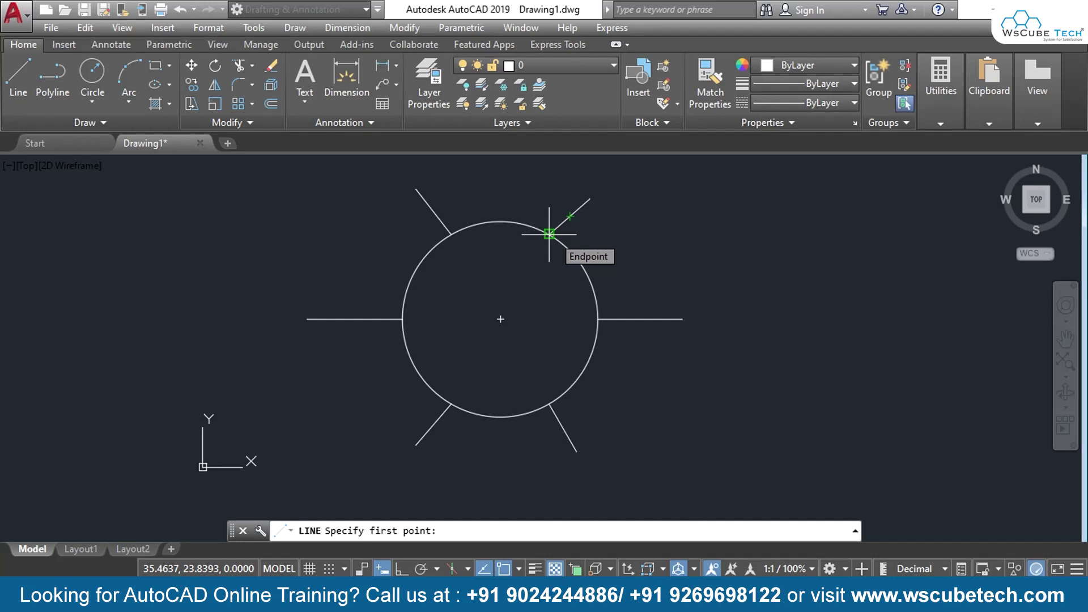
{"action": "key", "text": "Escape"}
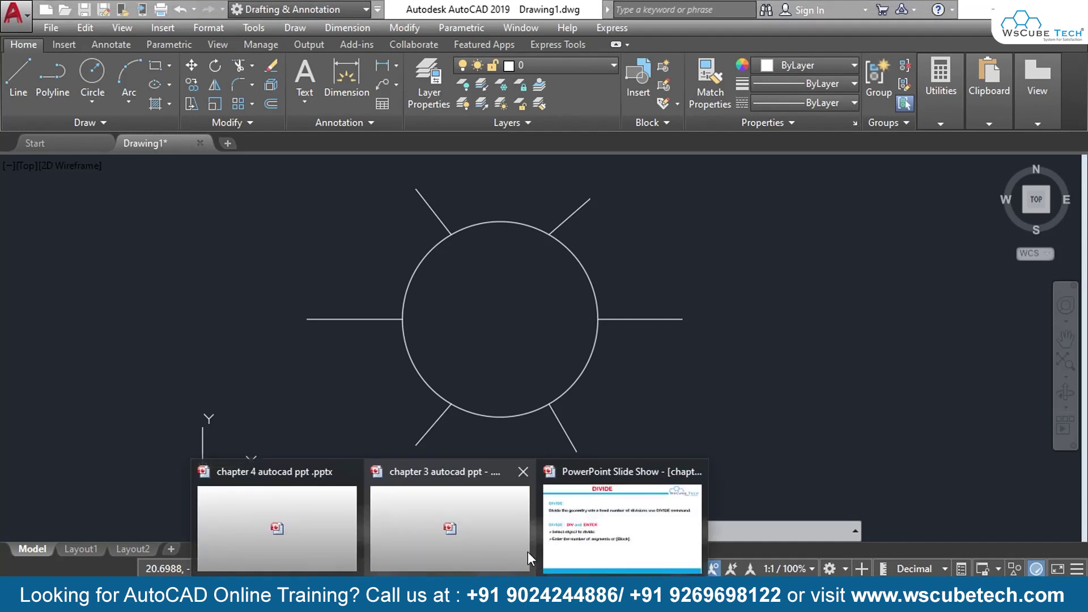
Switch to the PowerPoint slide show and advance from the DIVIDE slide to the closing slide
{"action": "left_click", "coordinate": [574, 547]}
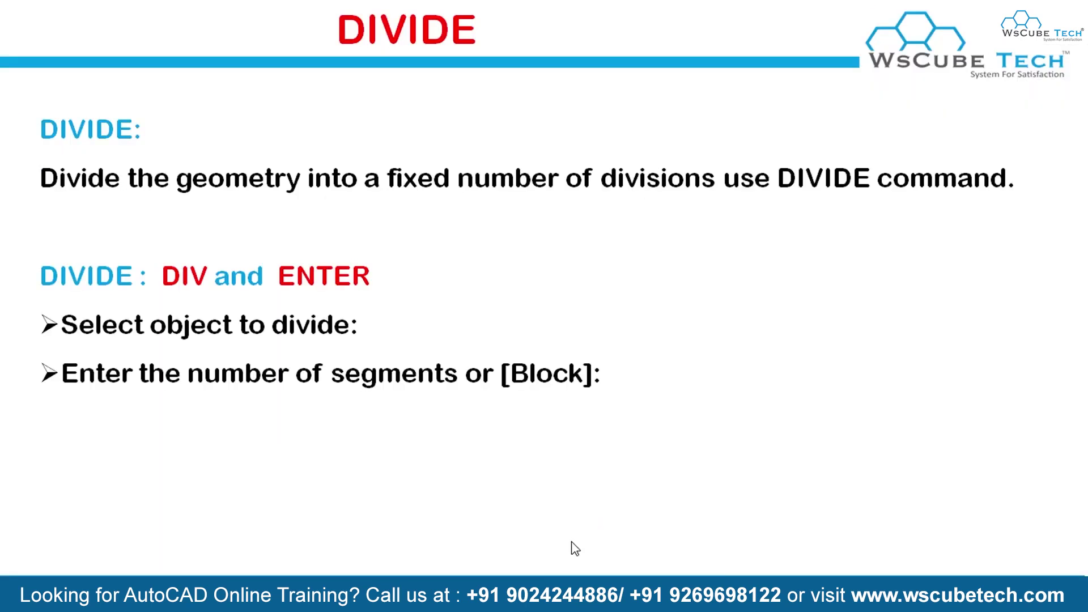
{"action": "left_click", "coordinate": [472, 406]}
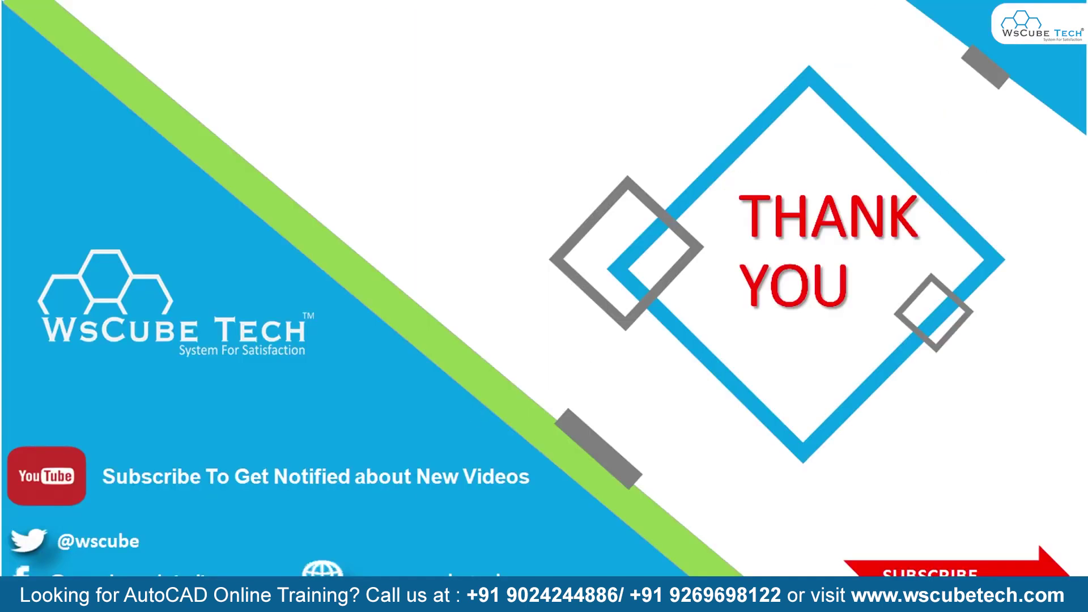